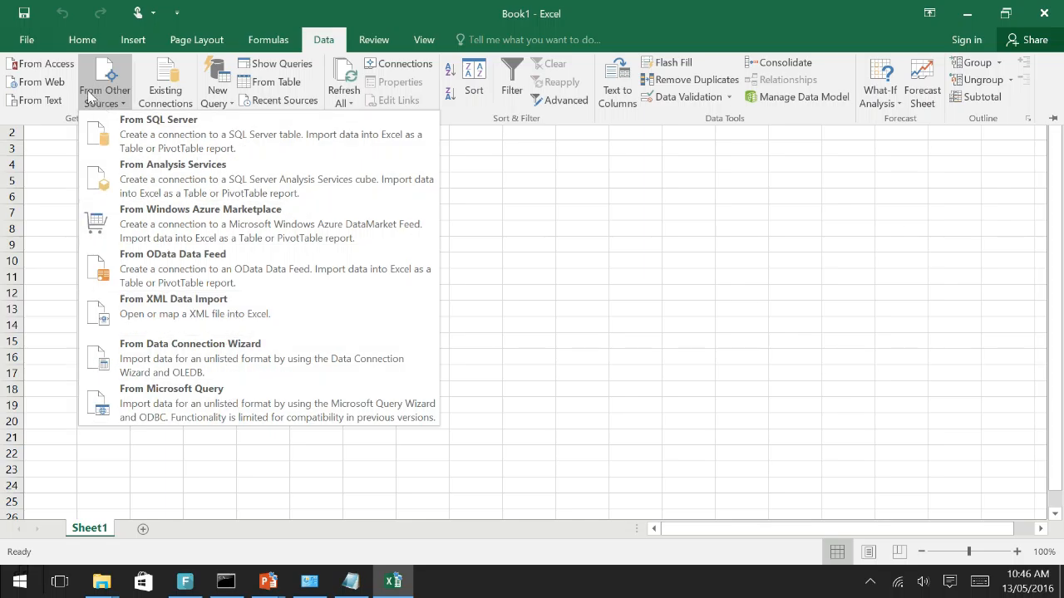
# Start a text import of the "internet speed" file from the Downloads folder
pyautogui.click(24, 101)
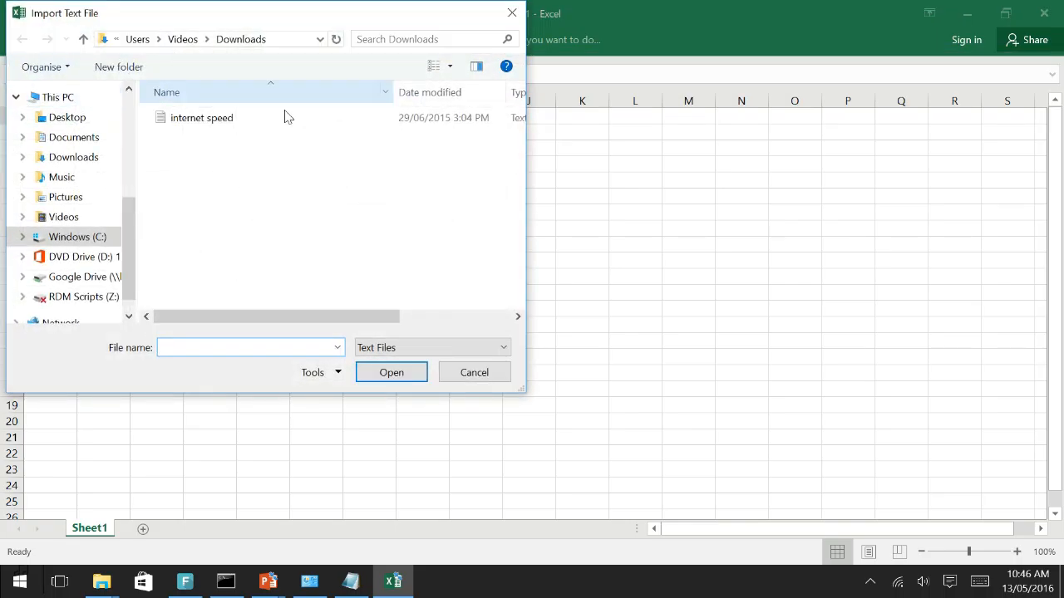
pyautogui.click(204, 121)
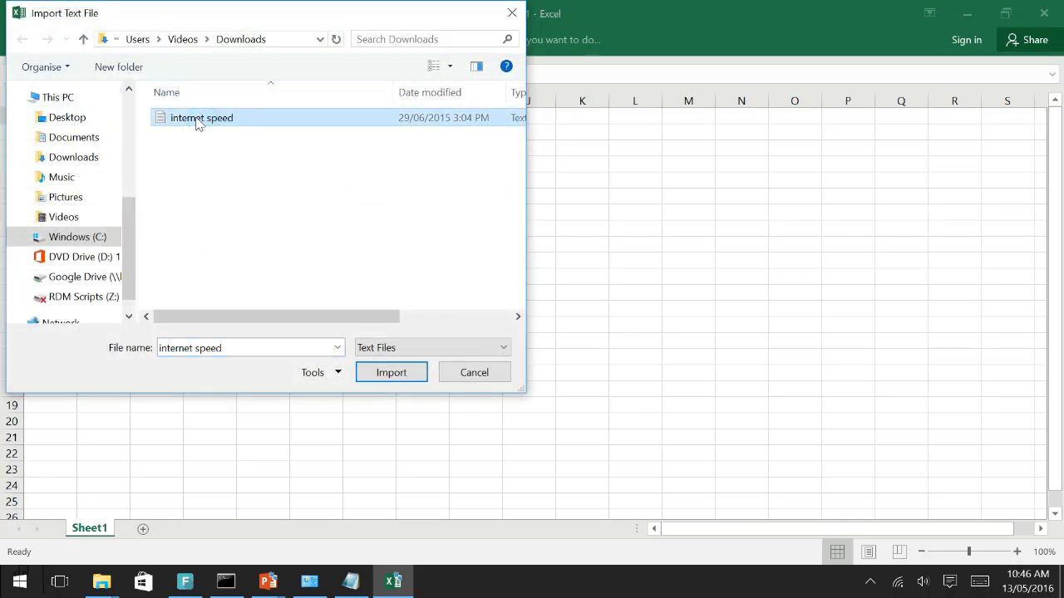
pyautogui.click(391, 372)
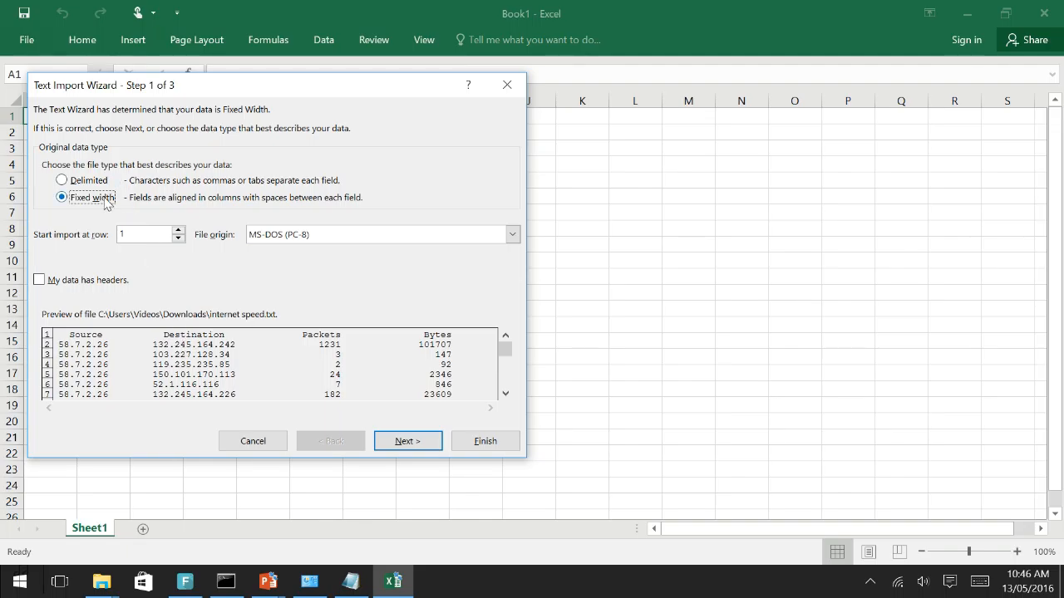
# Set the text import to Fixed width and mark the data as having headers
pyautogui.click(89, 181)
pyautogui.click(98, 200)
pyautogui.click(97, 283)
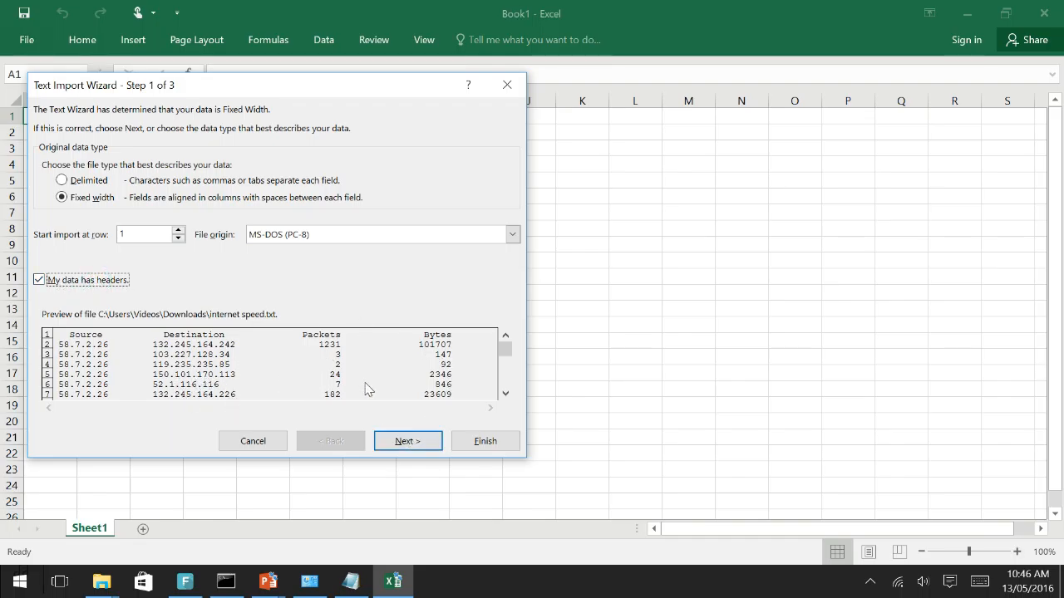
pyautogui.click(408, 440)
pyautogui.click(407, 440)
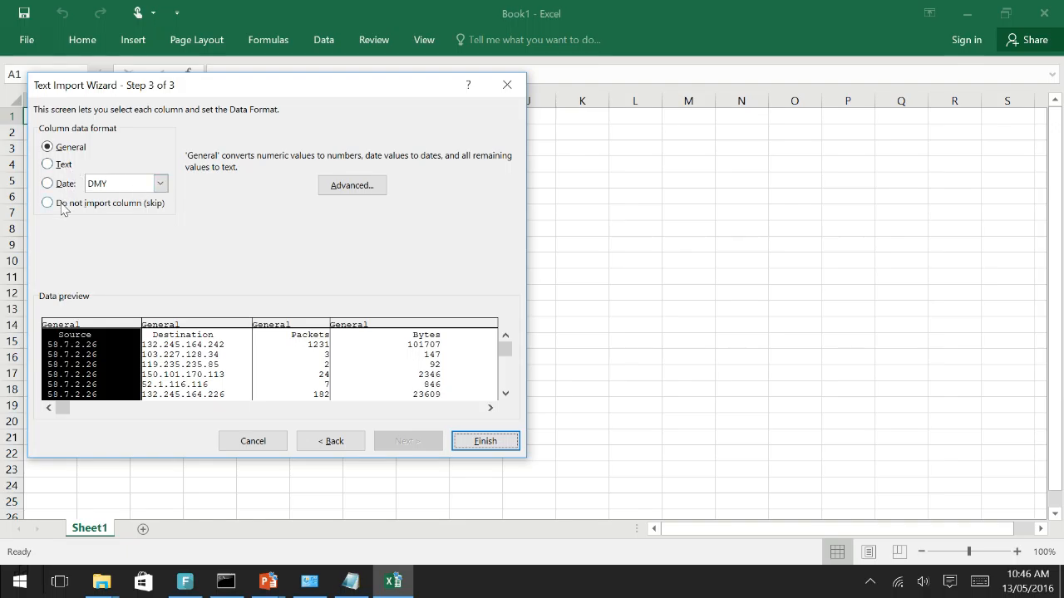
# Check the four columns' General format, finish the import and place the data in the existing worksheet at $A$1
pyautogui.click(182, 363)
pyautogui.click(309, 358)
pyautogui.click(379, 358)
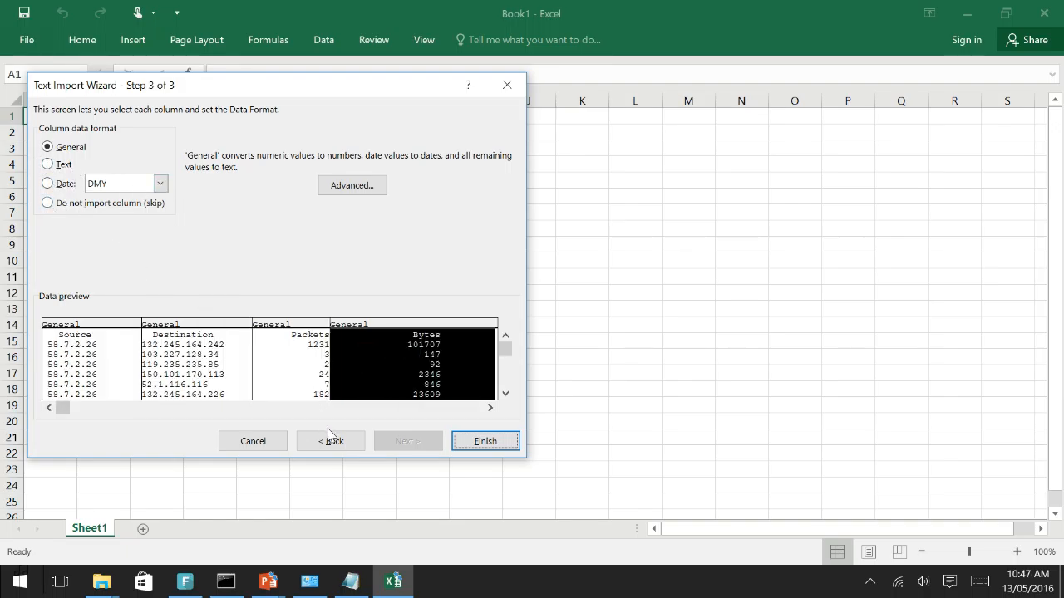
pyautogui.click(486, 441)
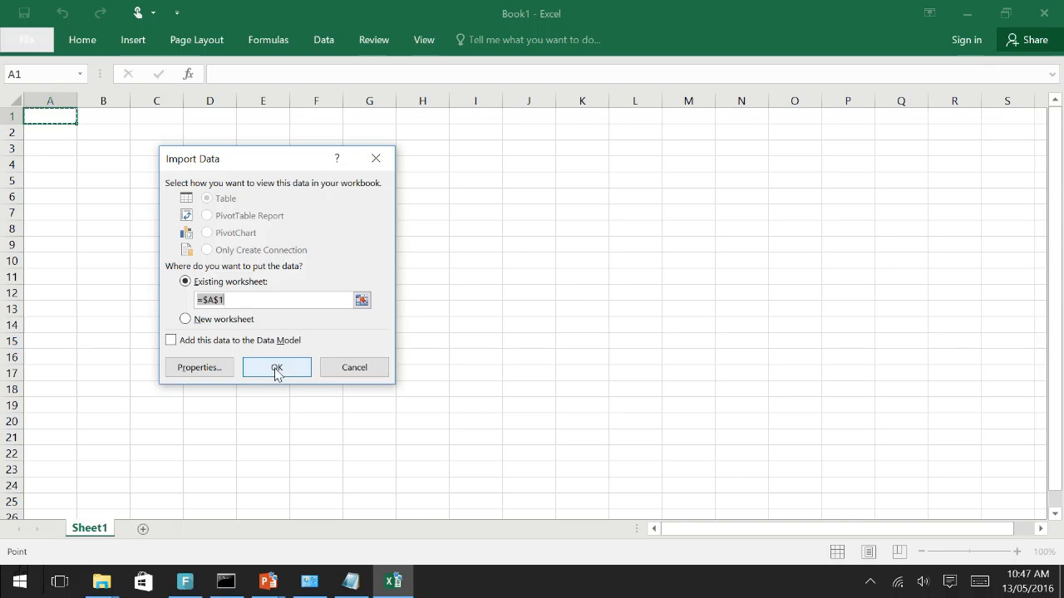
pyautogui.click(276, 370)
# Format the imported data range as a table with the grey Medium style with banded rows
pyautogui.moveTo(62, 134); pyautogui.dragTo(264, 341)
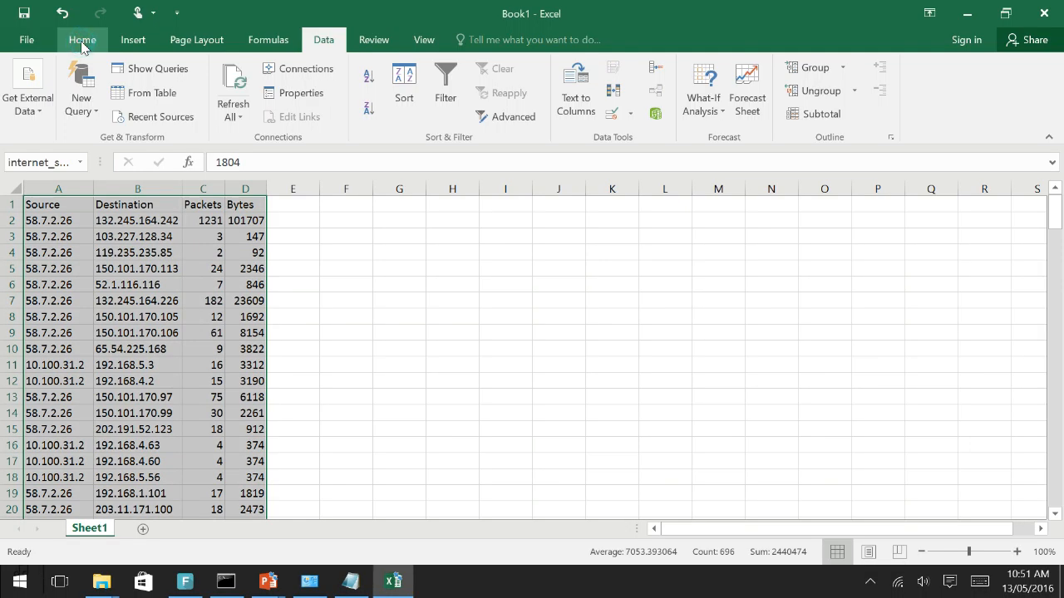
pyautogui.click(81, 43)
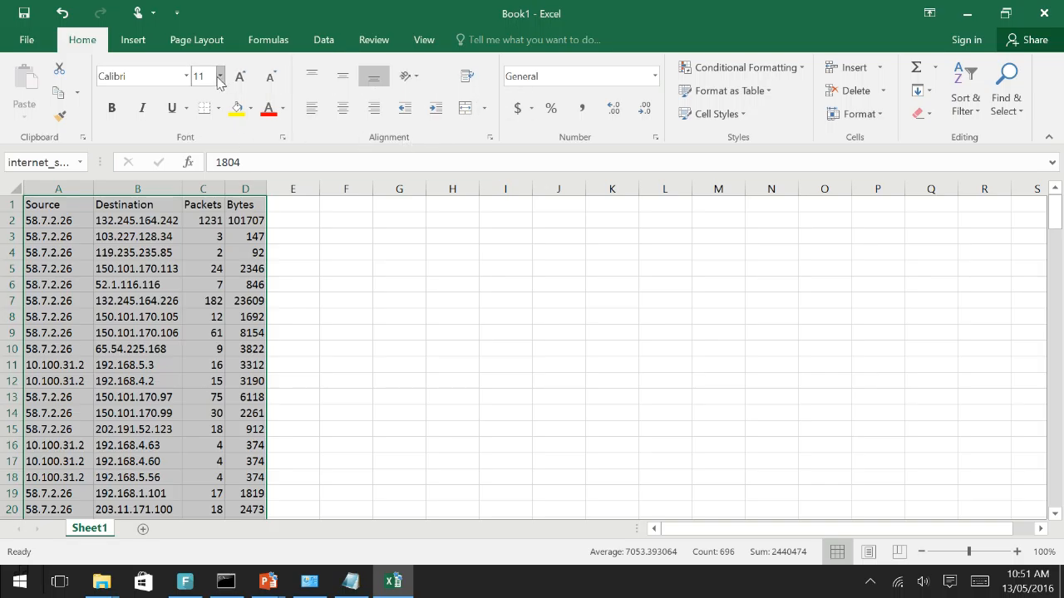
pyautogui.click(771, 92)
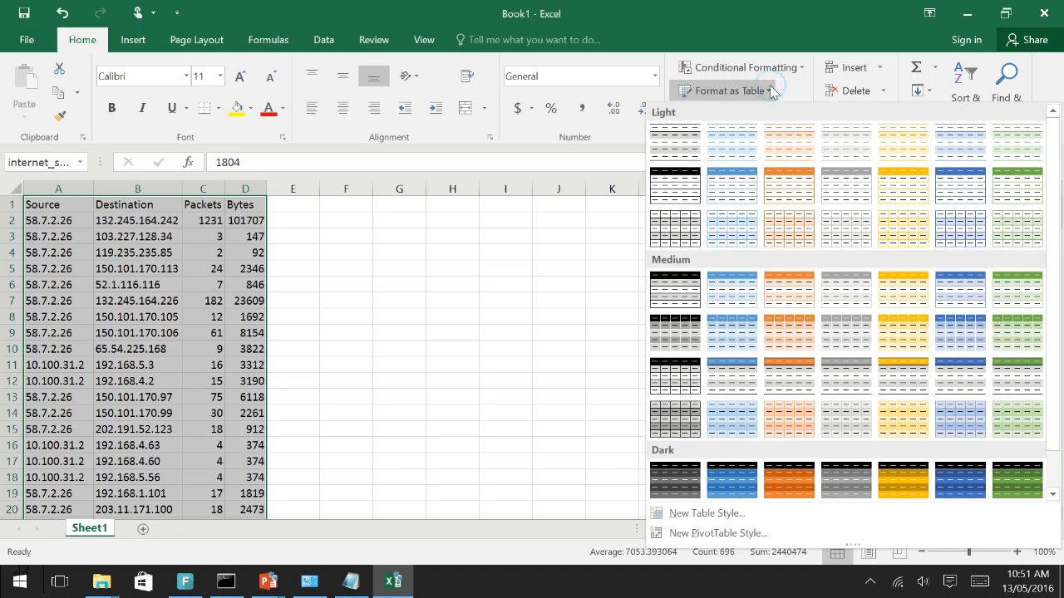
pyautogui.click(862, 283)
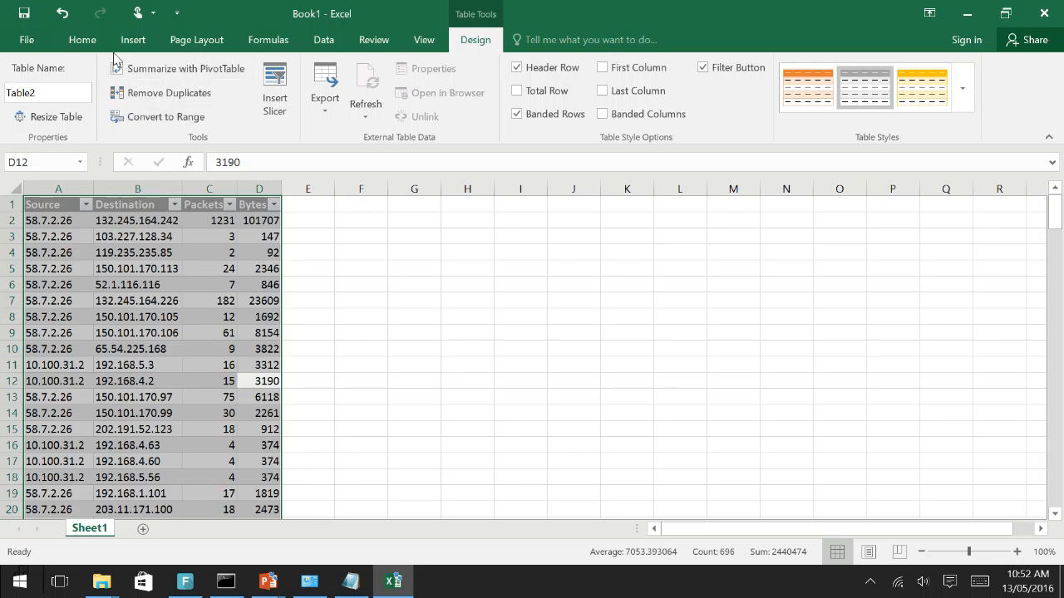
# Apply a thick outside border around the whole table
pyautogui.click(86, 40)
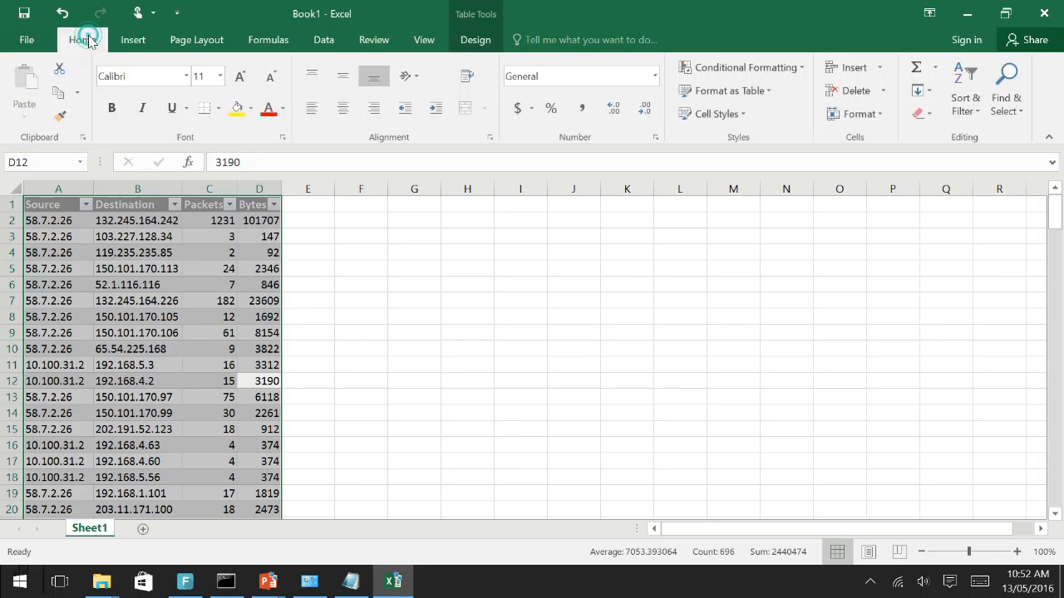
pyautogui.click(219, 109)
pyautogui.click(363, 272)
pyautogui.click(363, 274)
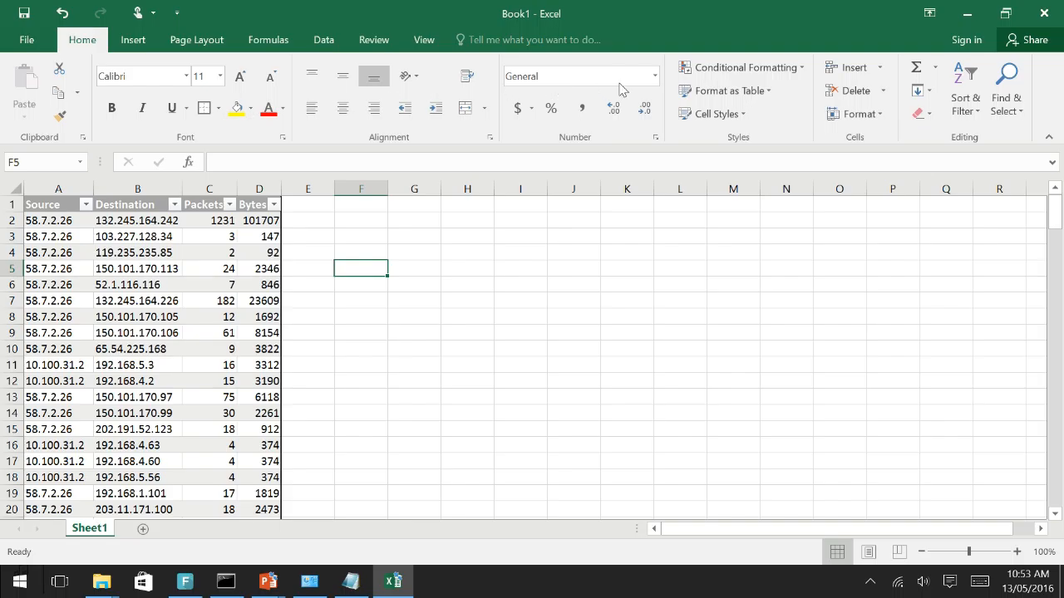
# Format the Packets column as Currency with the $ symbol and 0 decimal places
pyautogui.click(210, 186)
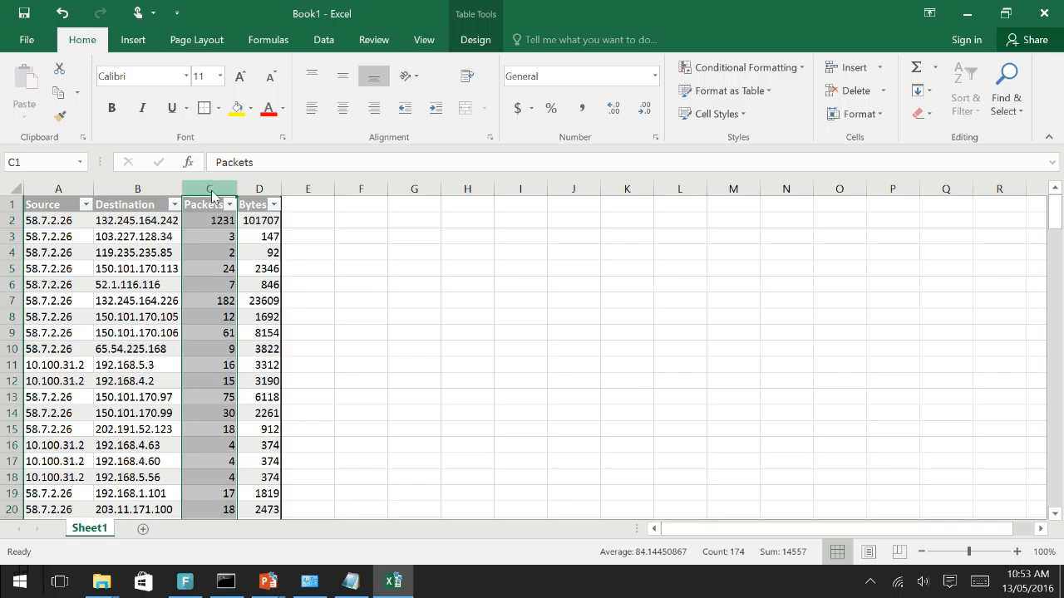
pyautogui.hotkey('ctrl', '1')
pyautogui.moveTo(202, 80); pyautogui.dragTo(463, 97)
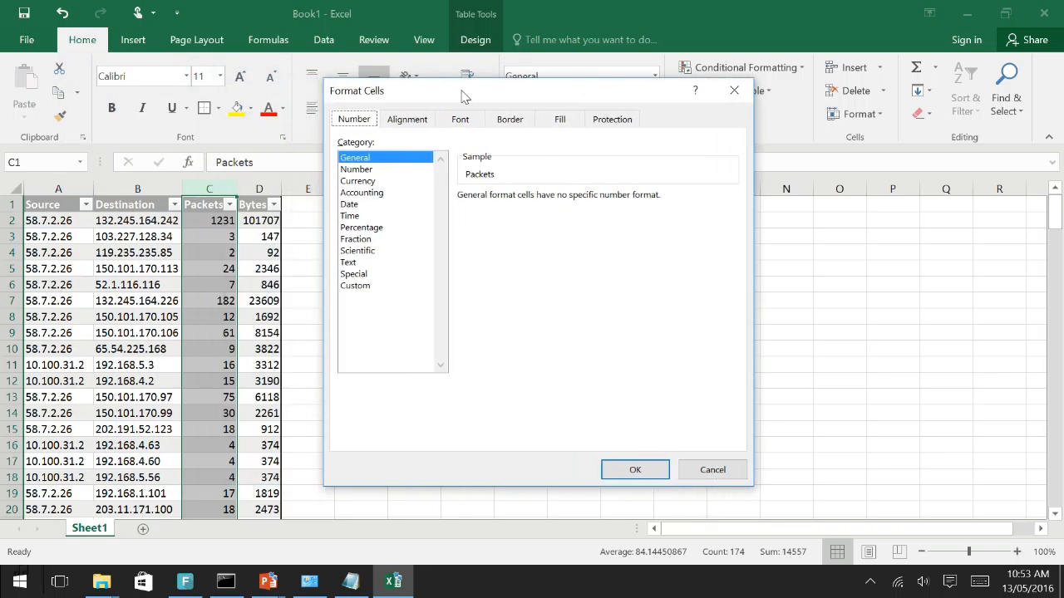
pyautogui.click(372, 181)
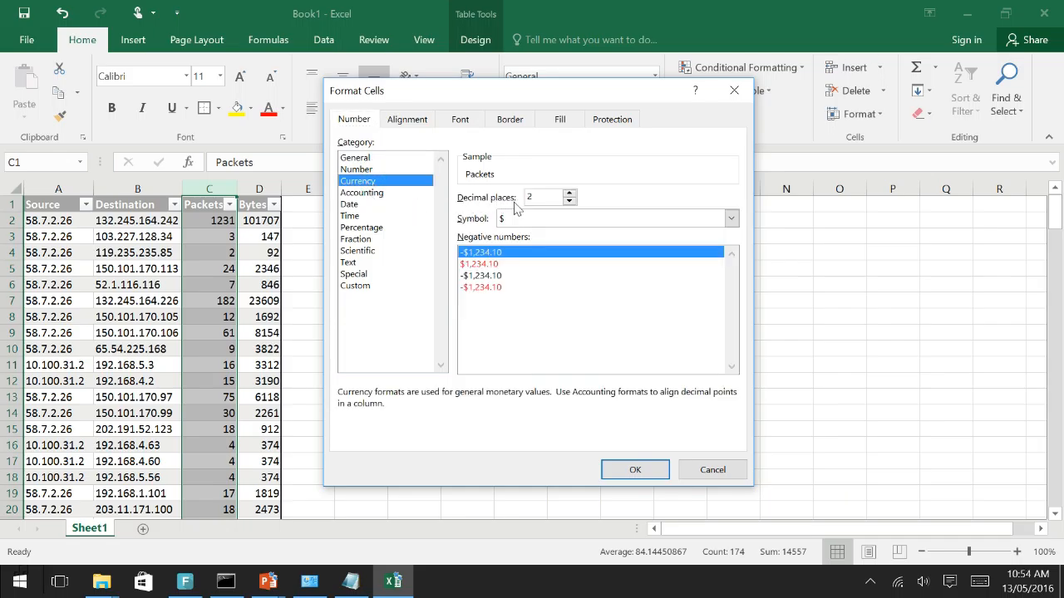
pyautogui.click(629, 218)
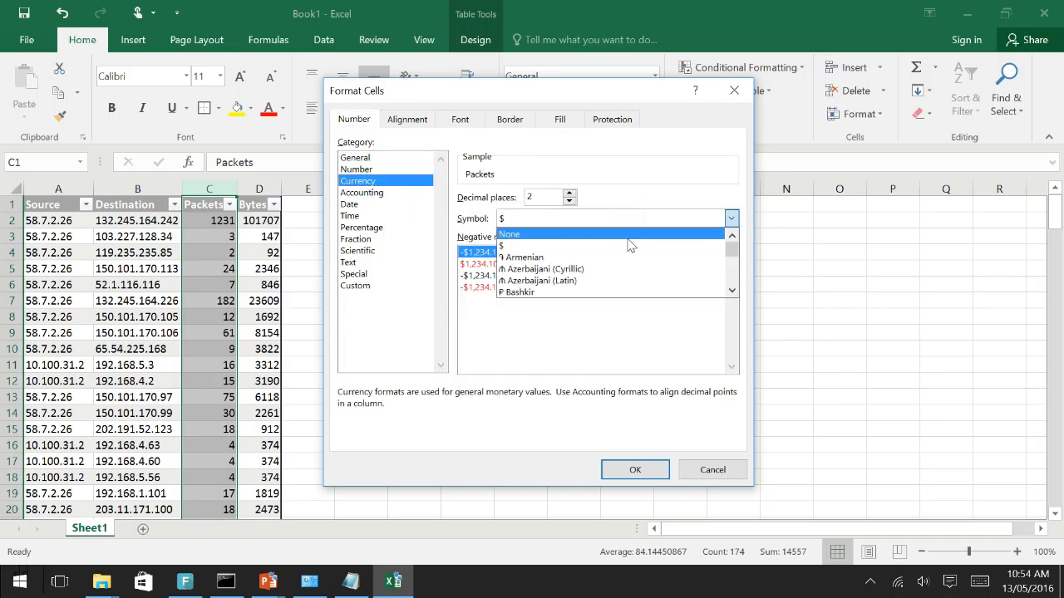
pyautogui.click(627, 246)
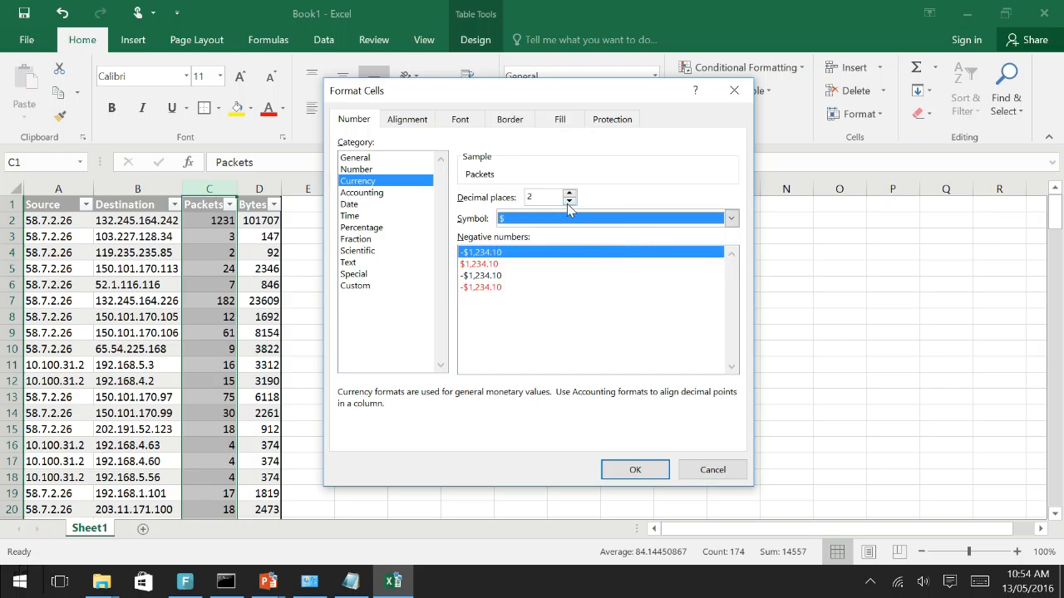
pyautogui.doubleClick(568, 202)
pyautogui.click(636, 471)
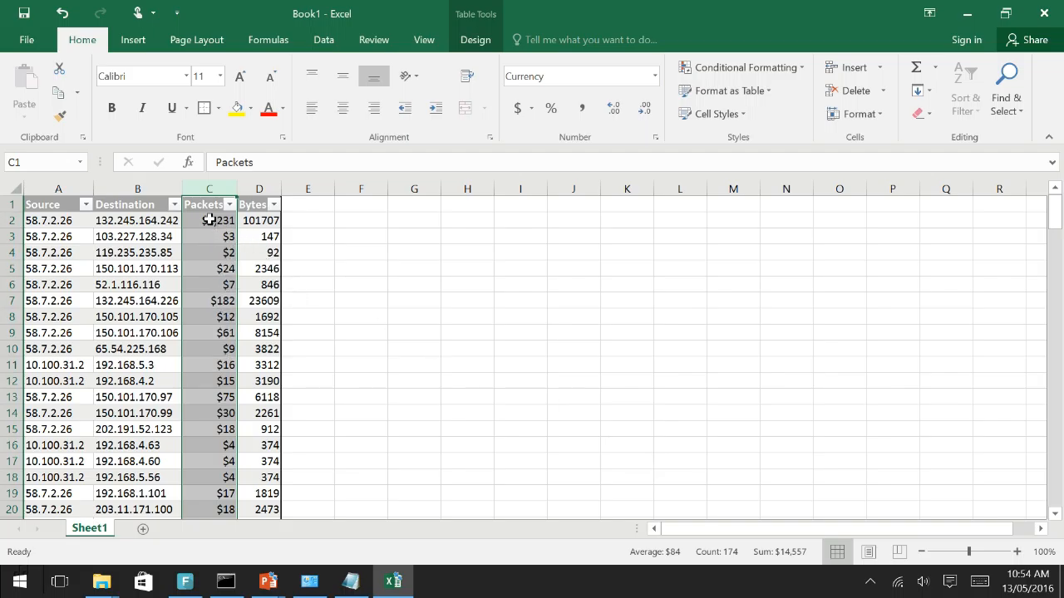
# Set thick outline and inside borders for the cells of the Packets column
pyautogui.hotkey('ctrl', '1')
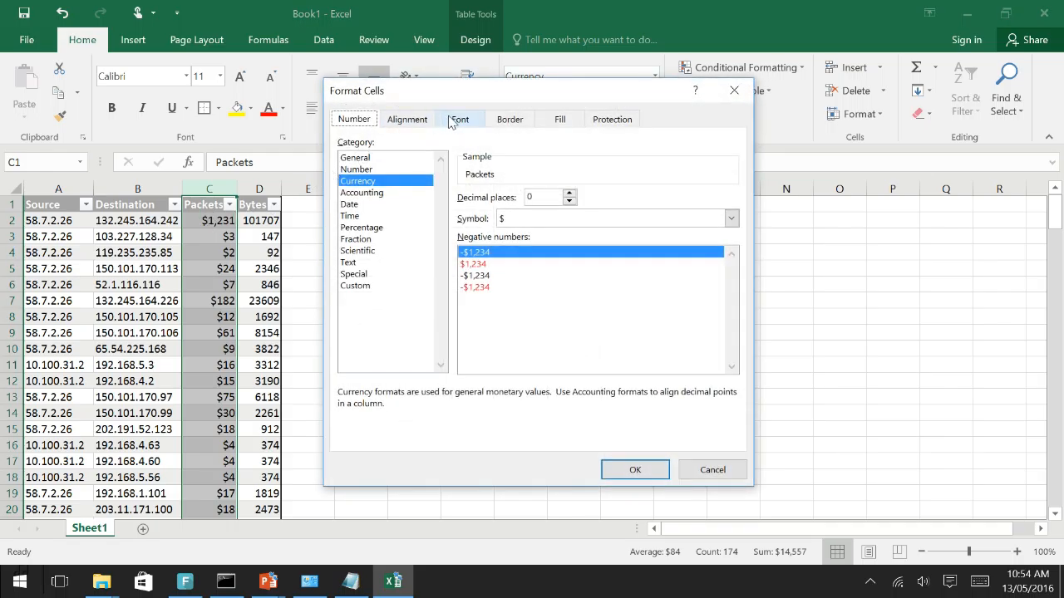
pyautogui.click(509, 119)
pyautogui.click(420, 248)
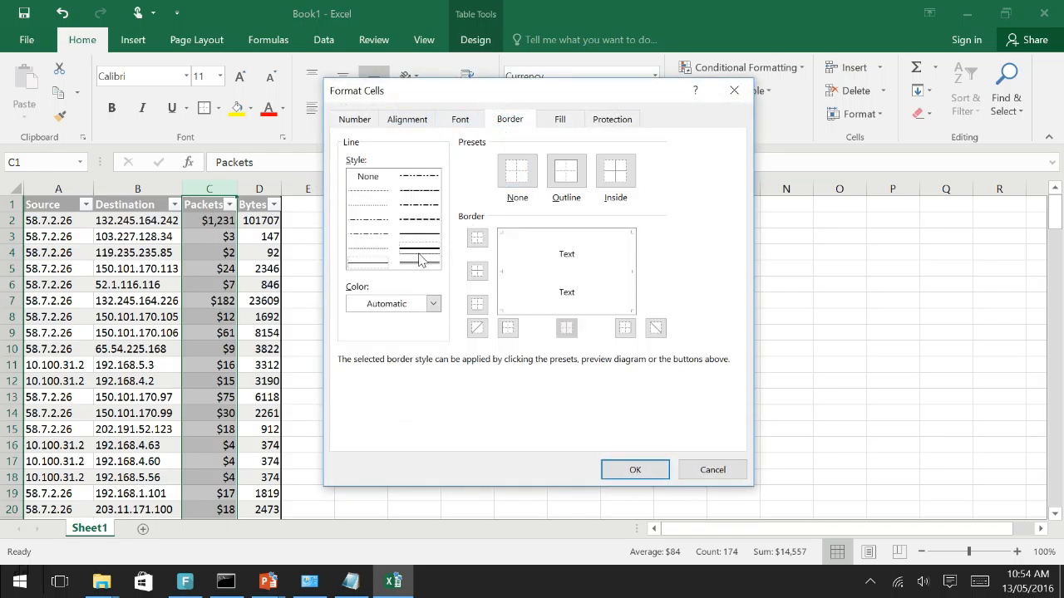
pyautogui.click(477, 304)
pyautogui.click(477, 240)
pyautogui.click(564, 172)
pyautogui.click(603, 171)
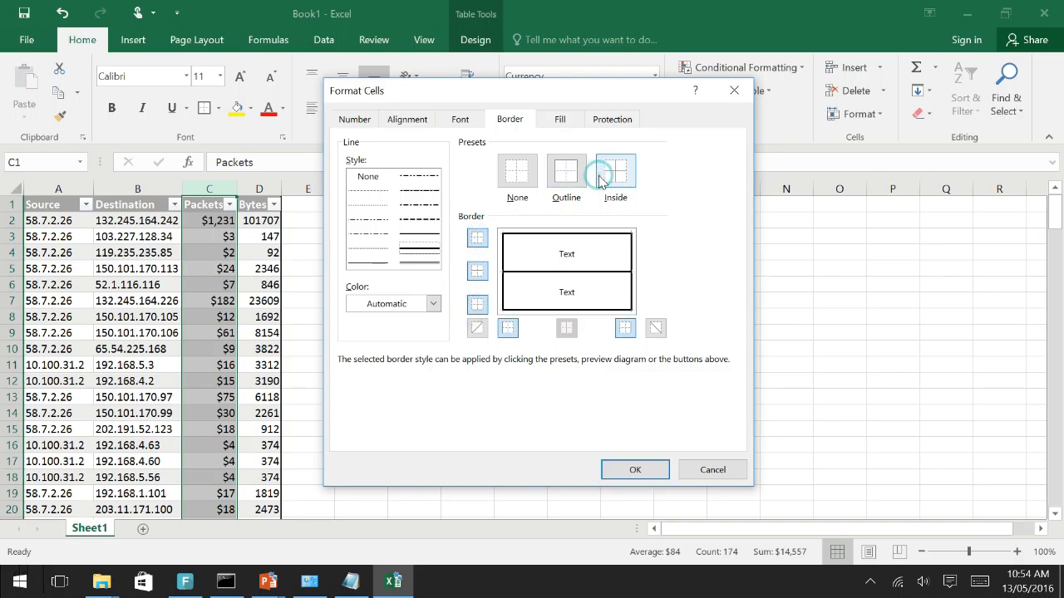
# Give the Packets column a grey fill and apply the cell formatting
pyautogui.click(561, 119)
pyautogui.click(353, 211)
pyautogui.click(635, 470)
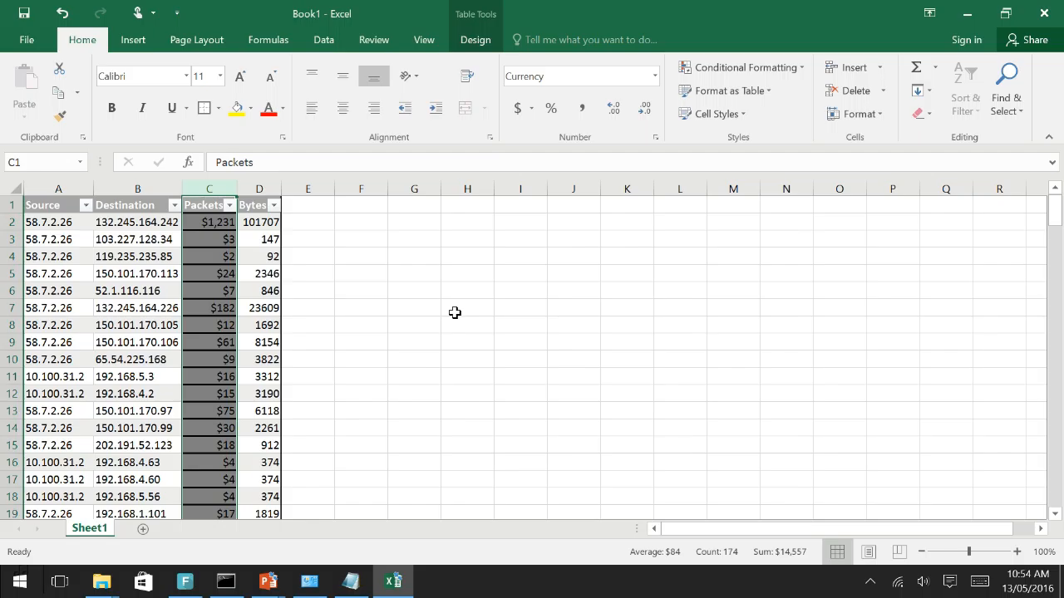
pyautogui.click(470, 308)
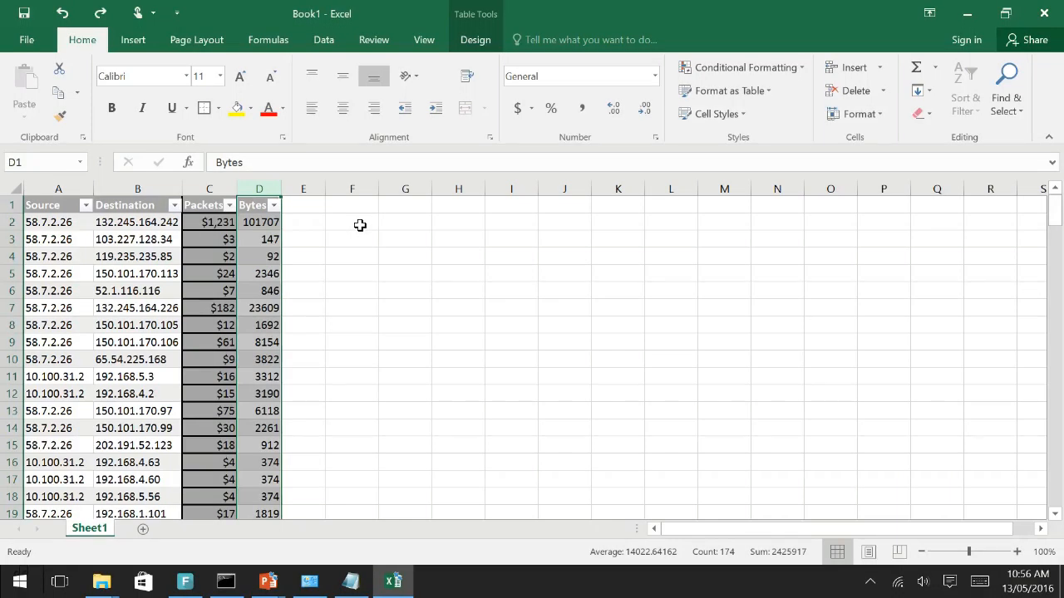
# Insert a new table column between Destination and Packets
pyautogui.click(208, 190)
pyautogui.rightClick(209, 191)
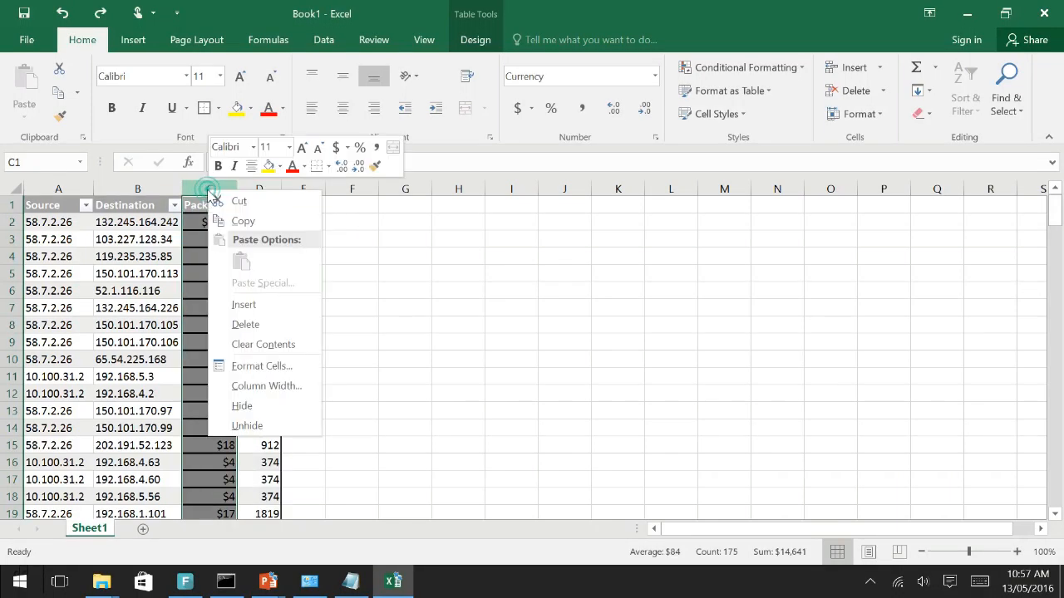
pyautogui.click(266, 308)
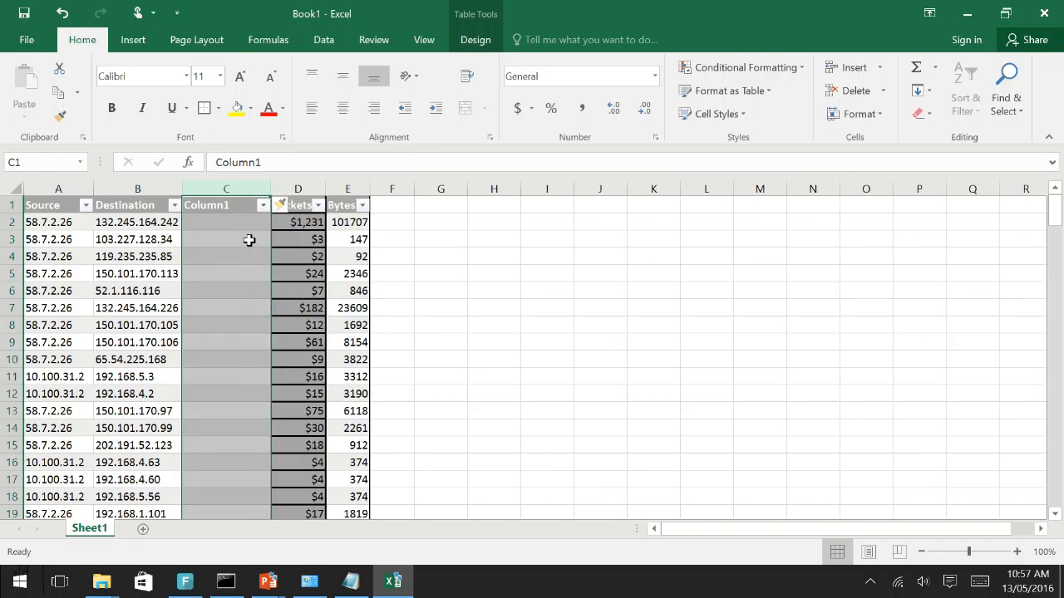
# Search the functions for "text" and insert CONCATENATE into cell C2 of the new column
pyautogui.click(247, 225)
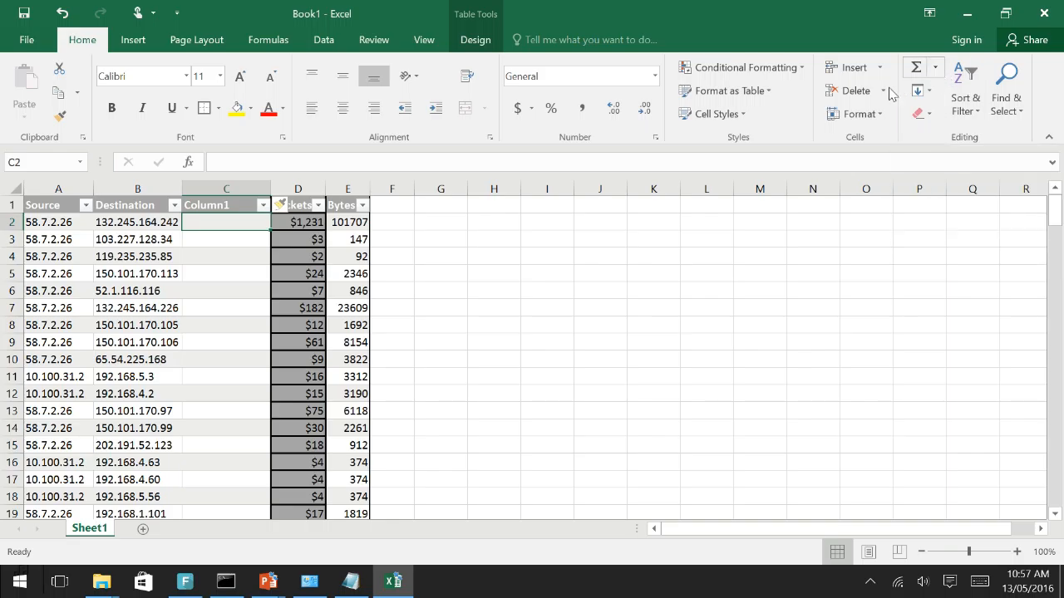
pyautogui.click(934, 67)
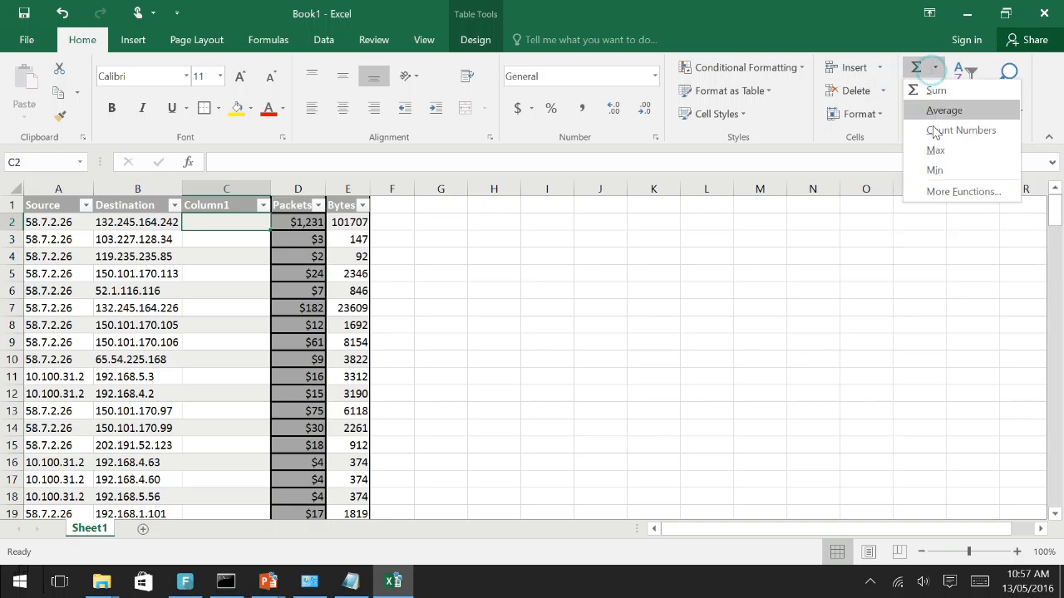
pyautogui.click(952, 192)
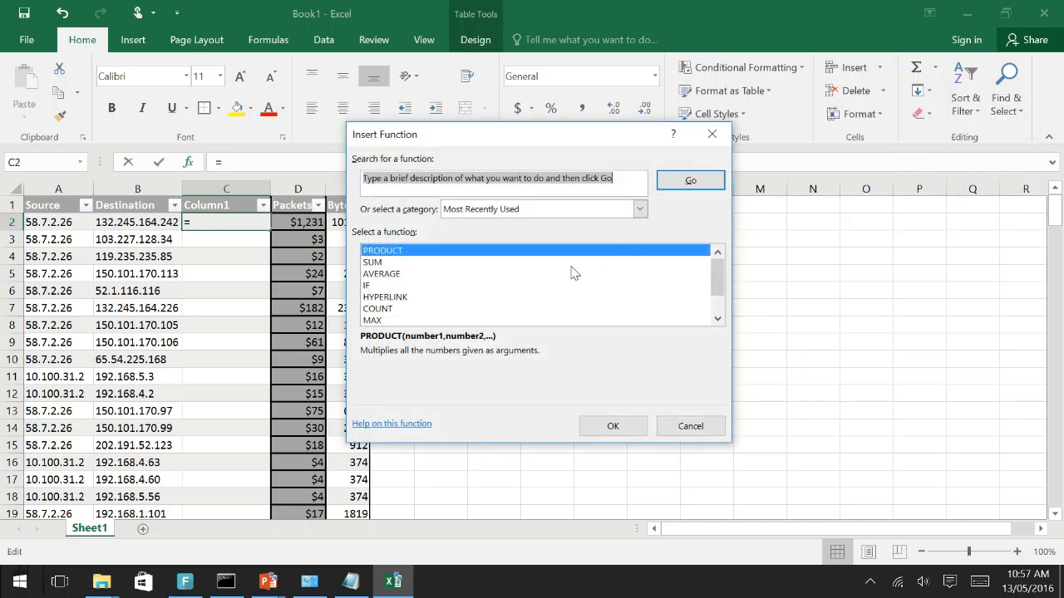
pyautogui.write('concat')
pyautogui.press('Return')
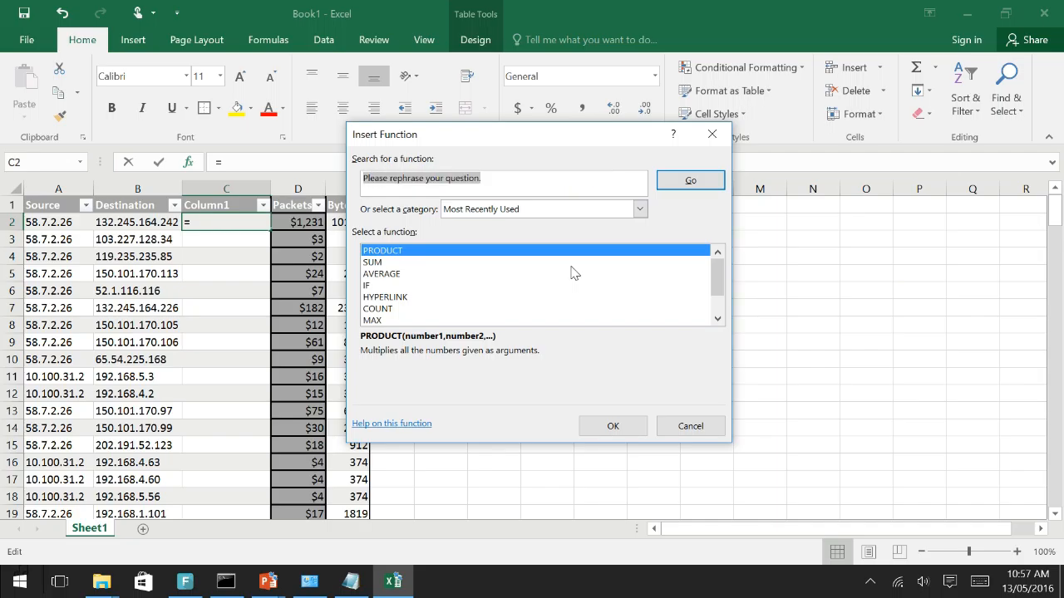
pyautogui.write('text')
pyautogui.press('Return')
pyautogui.click(574, 262)
pyautogui.click(600, 427)
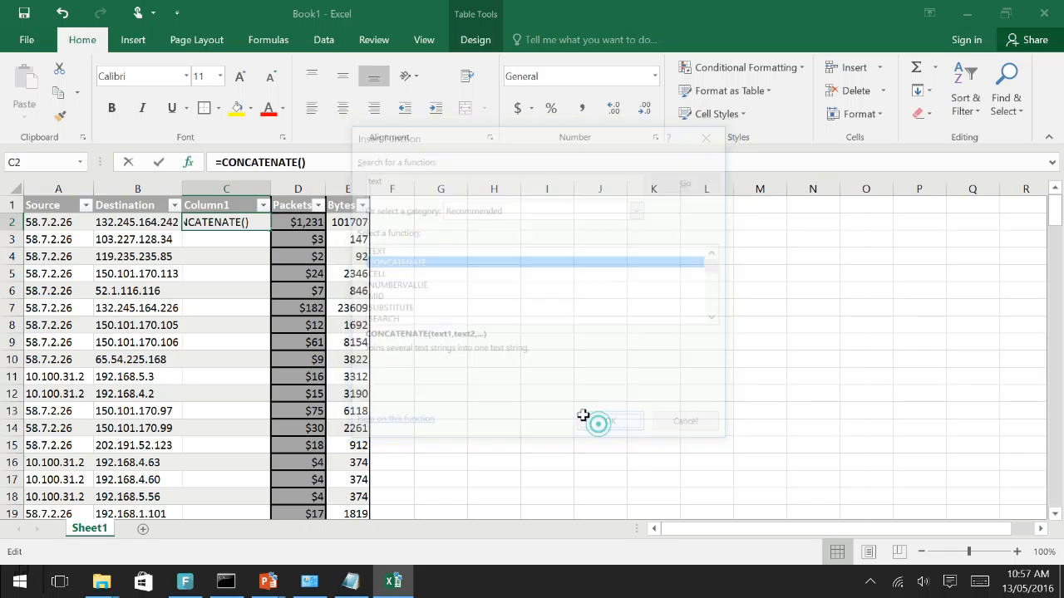
pyautogui.click(62, 223)
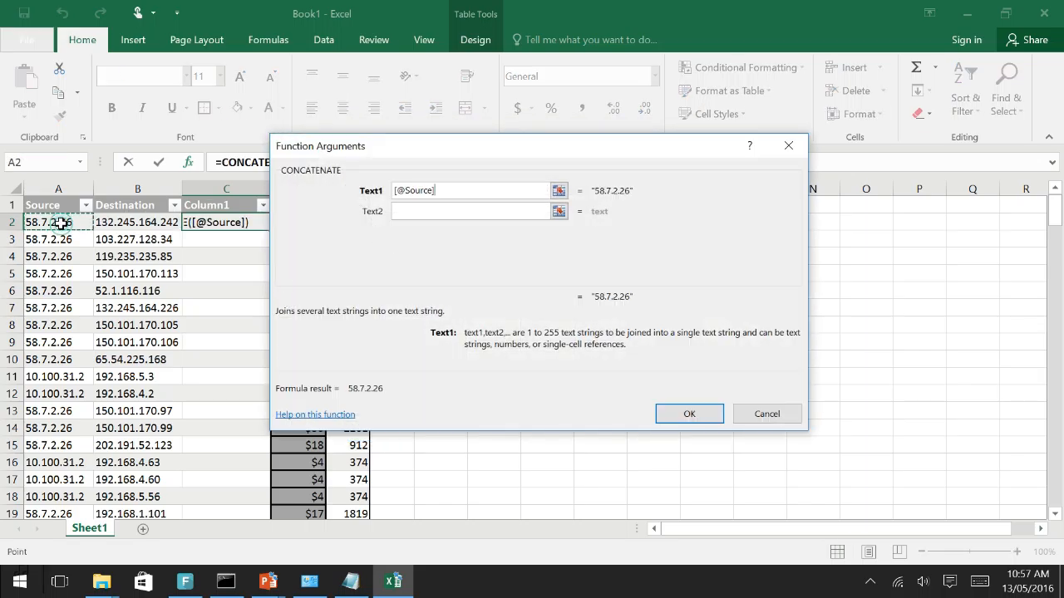
pyautogui.click(558, 212)
pyautogui.click(152, 222)
pyautogui.click(690, 413)
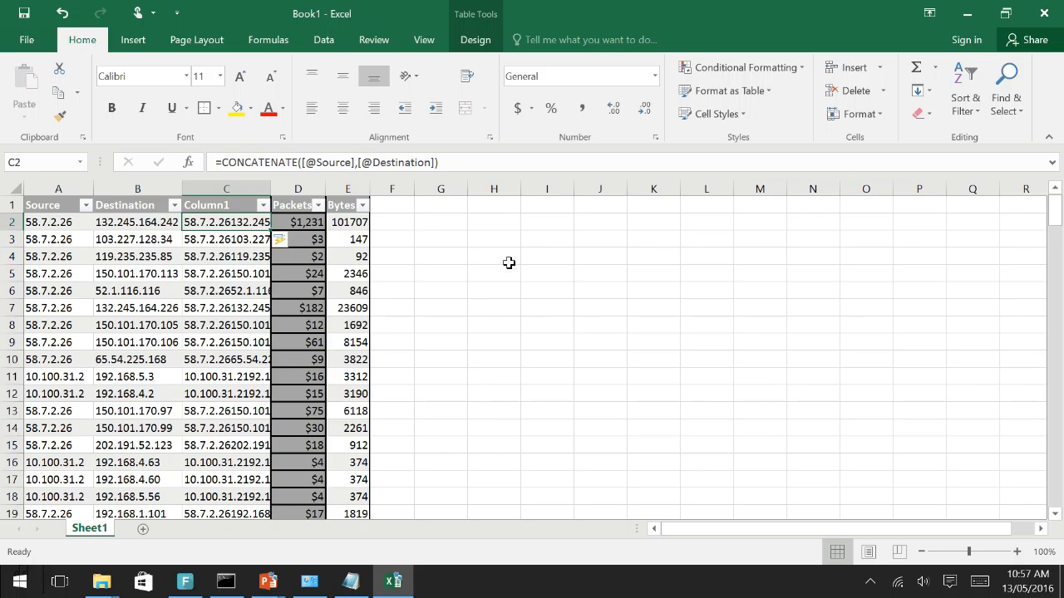
# Sum the Packets and Bytes values of row 2 into cell F2 beside the table
pyautogui.click(403, 223)
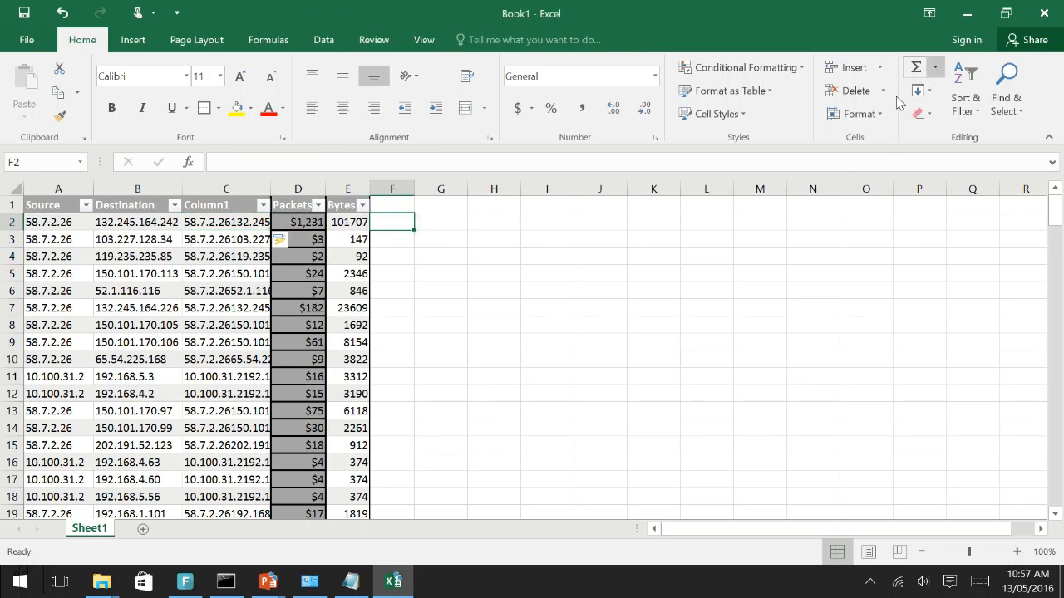
pyautogui.moveTo(304, 222); pyautogui.dragTo(389, 223)
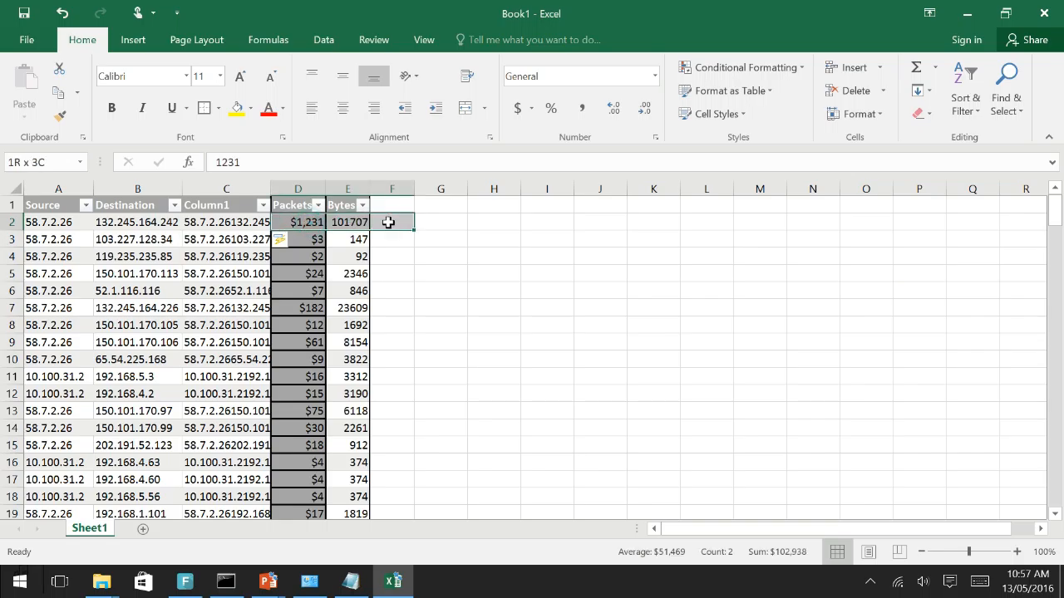
pyautogui.click(935, 68)
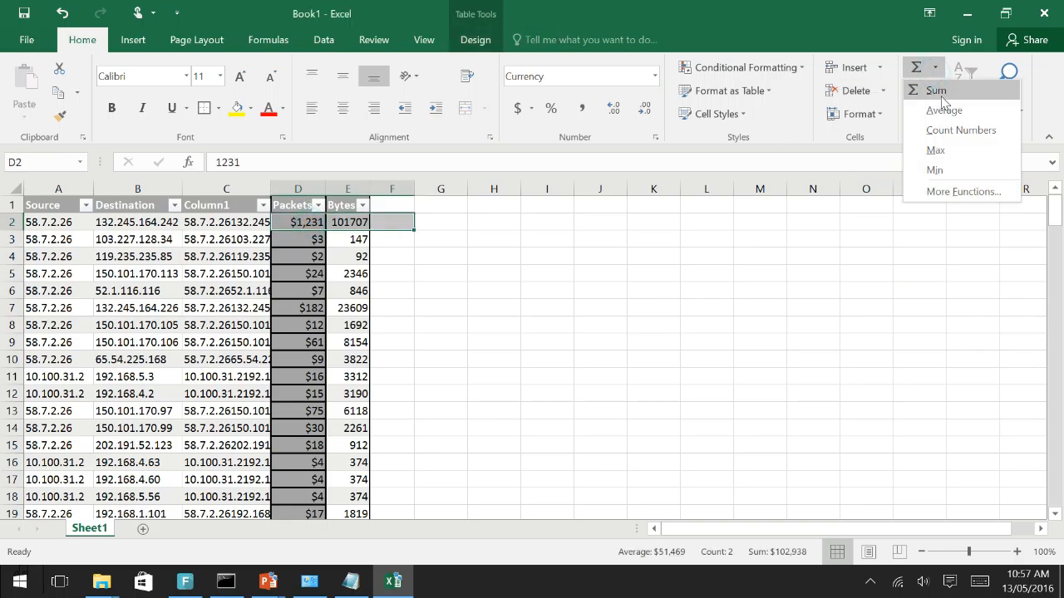
pyautogui.click(942, 100)
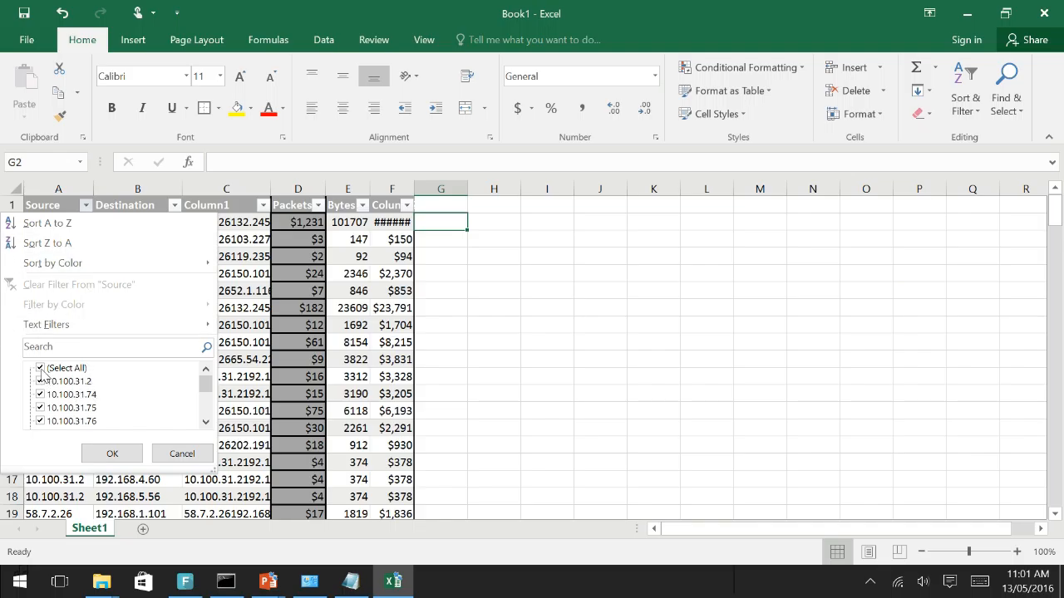
# Filter the table to Source addresses 10.100.31.74, 10.100.31.75 and 10.100.31.76 with Bytes less than 600
pyautogui.click(42, 371)
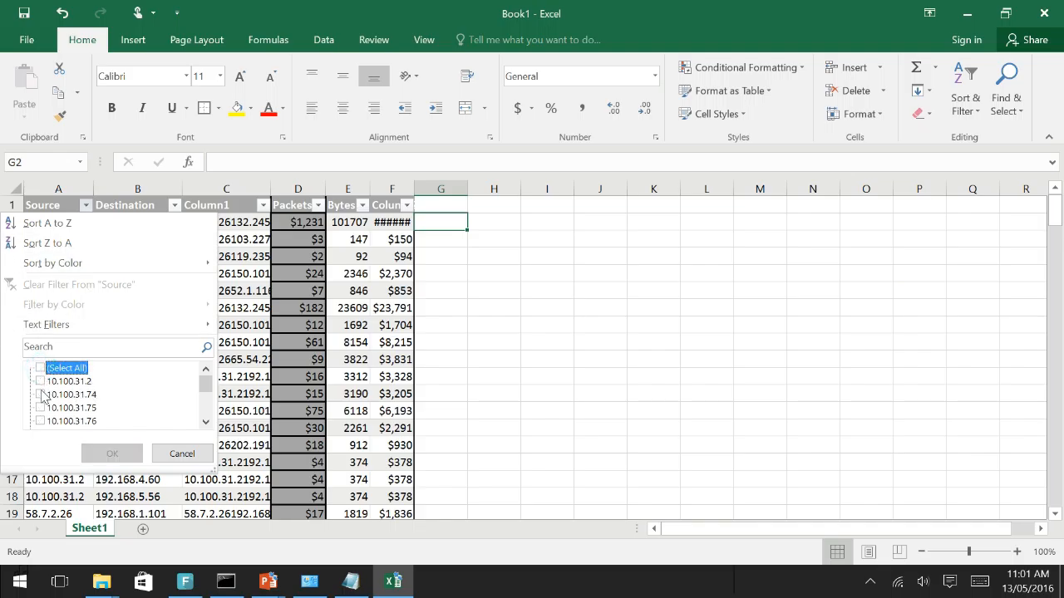
pyautogui.click(41, 394)
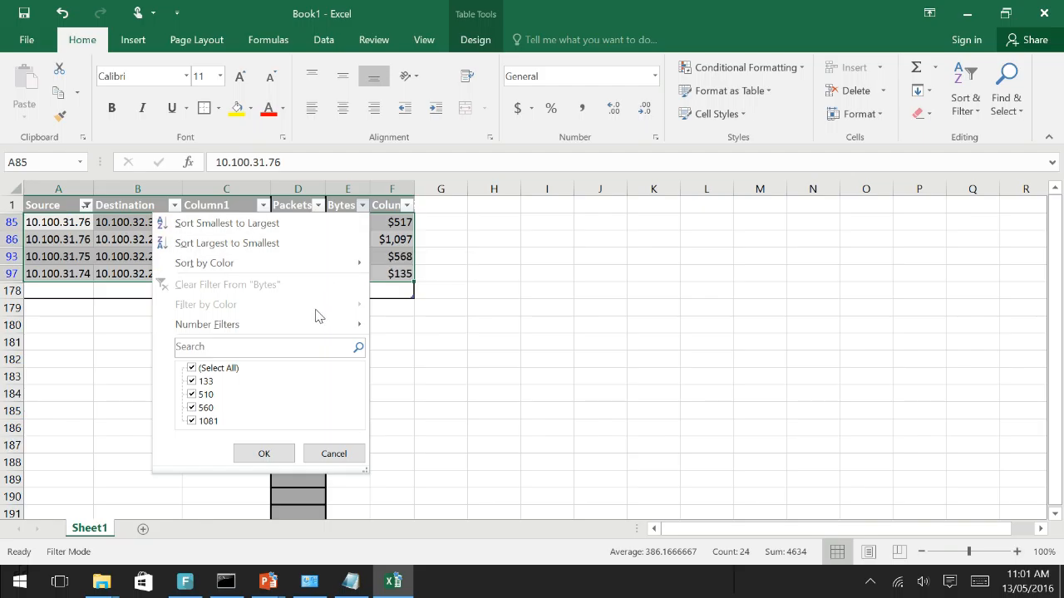
pyautogui.moveTo(314, 329)
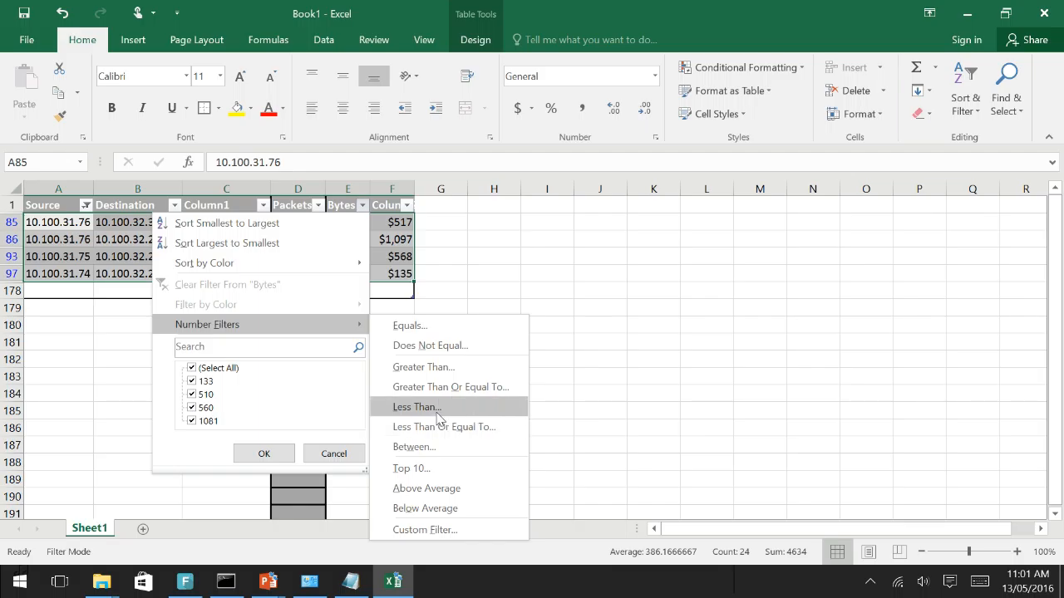
pyautogui.click(416, 407)
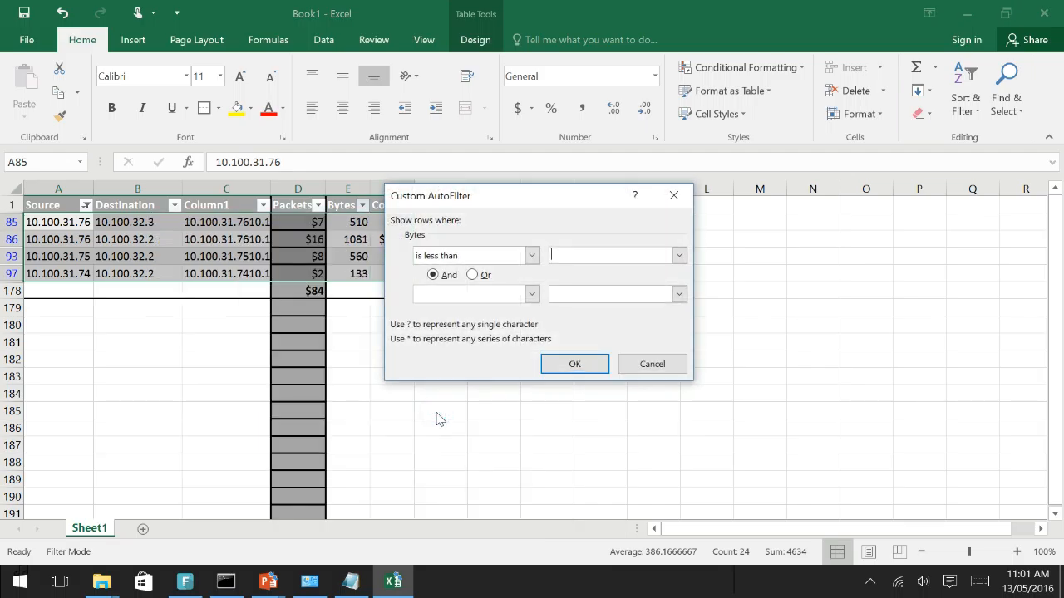
pyautogui.click(563, 259)
pyautogui.write('600')
pyautogui.click(461, 296)
pyautogui.click(602, 314)
pyautogui.click(574, 364)
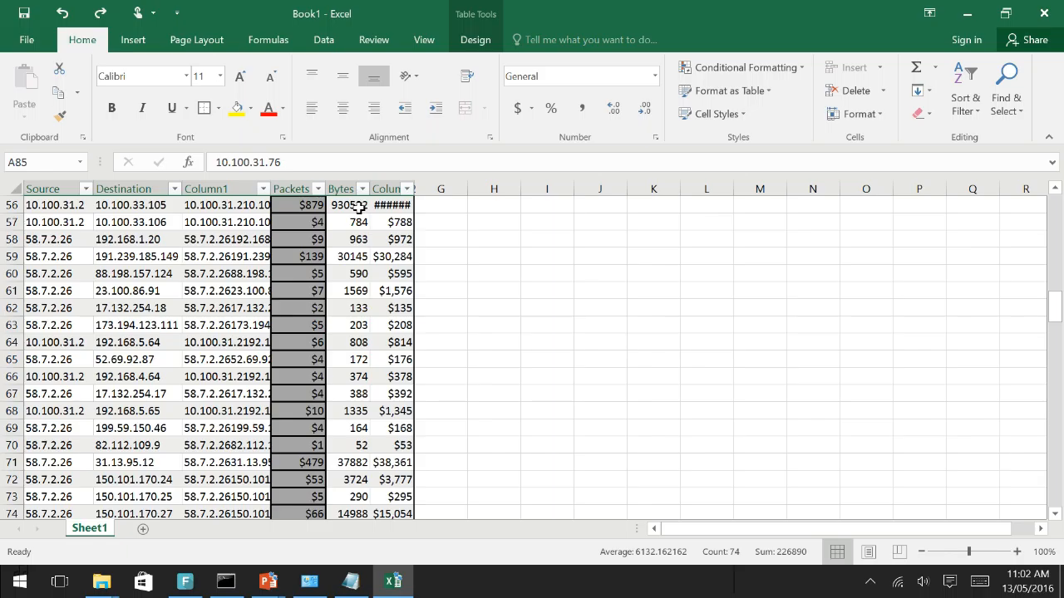
# Apply the Green - Yellow - Red Color Scale conditional formatting to the Bytes column
pyautogui.click(358, 207)
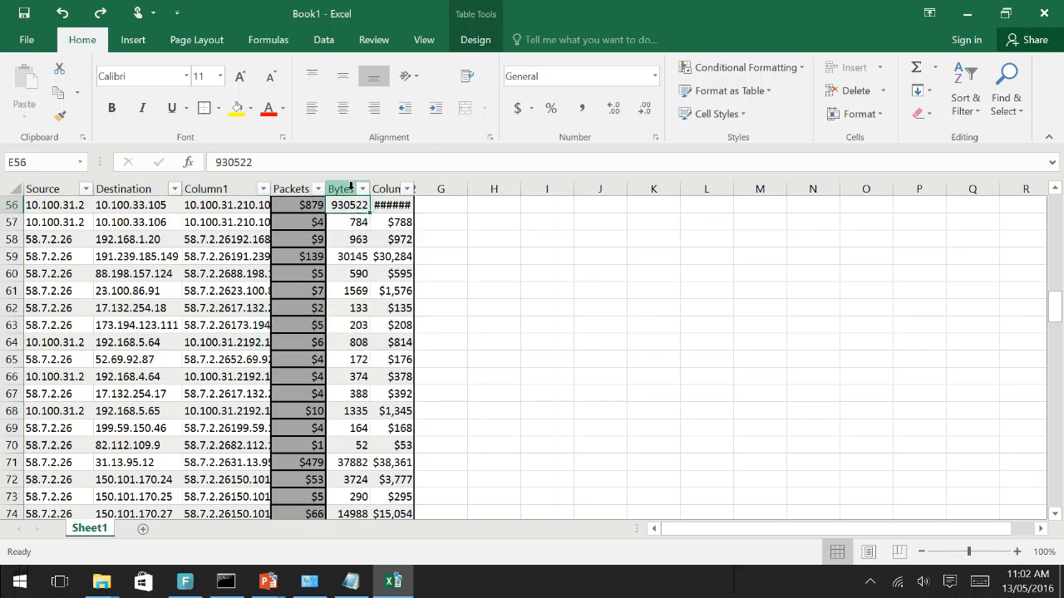
pyautogui.click(350, 186)
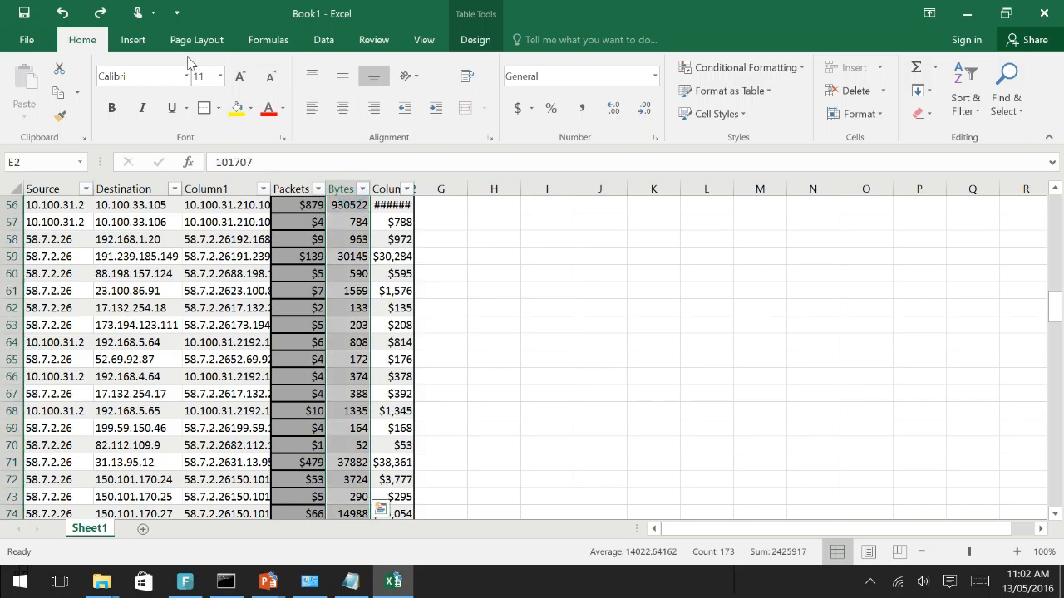
pyautogui.click(800, 68)
pyautogui.moveTo(792, 207)
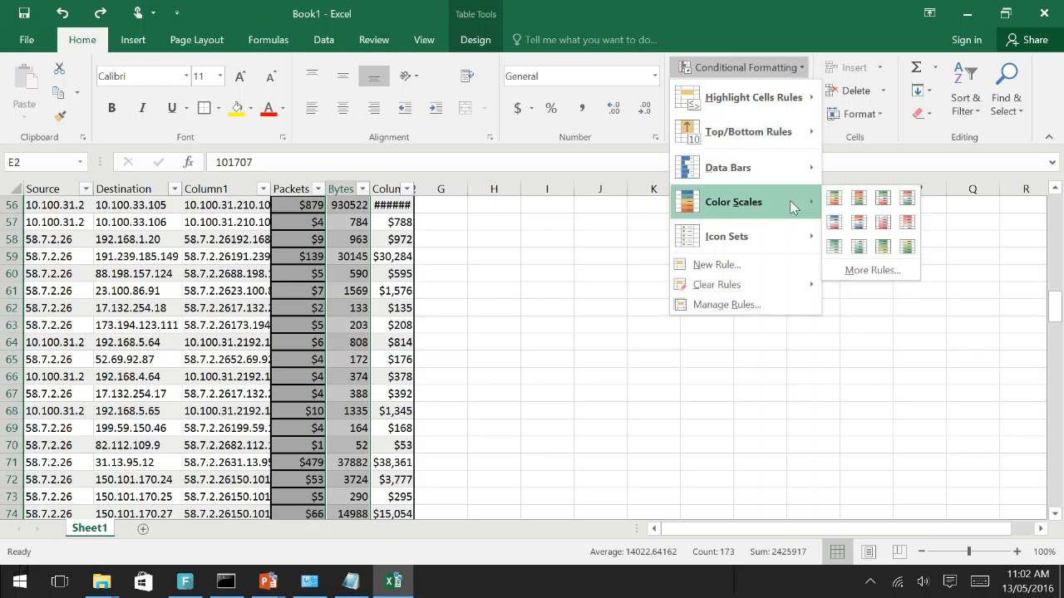
pyautogui.click(834, 200)
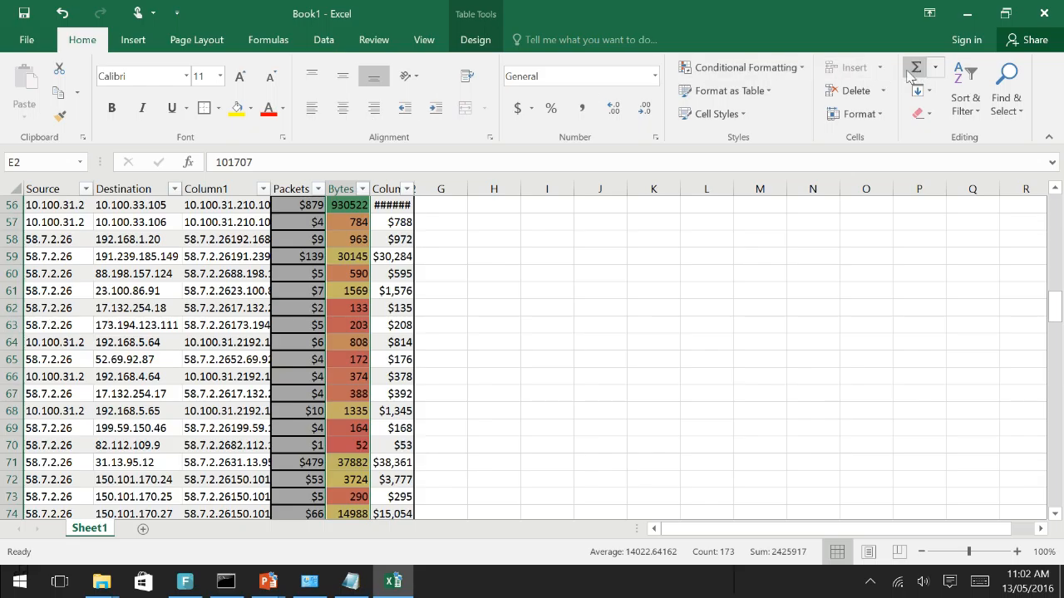
# Edit the Bytes colour scale rule to use red for the maximum and green for the minimum, and apply it
pyautogui.click(794, 68)
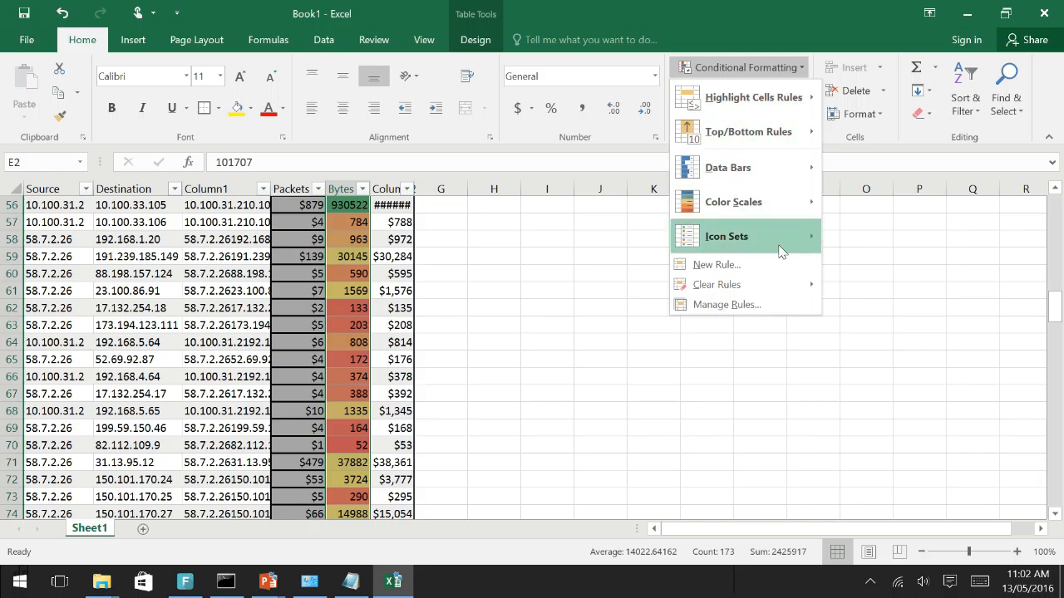
pyautogui.click(754, 304)
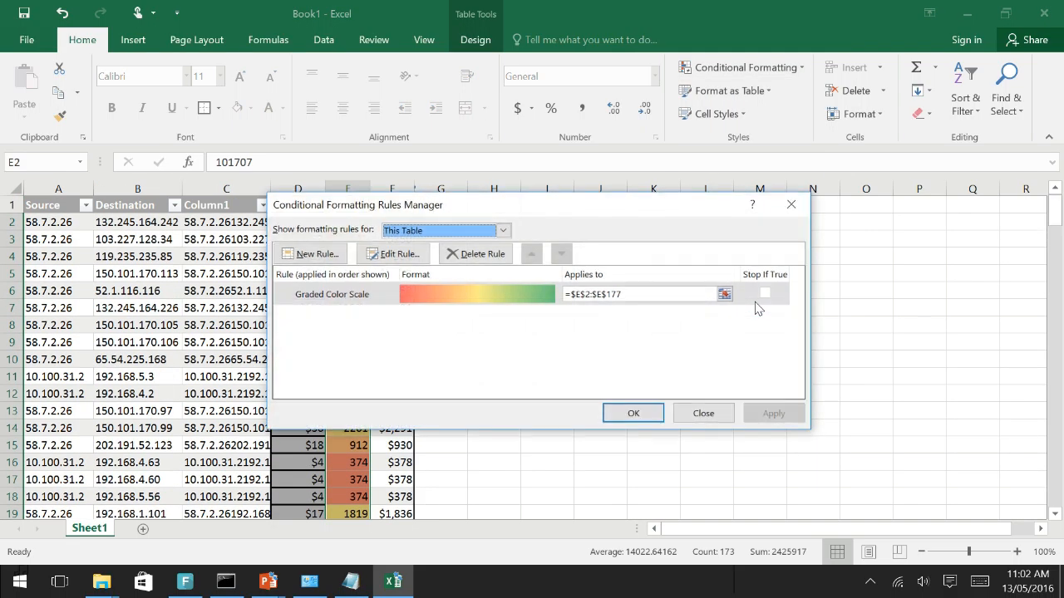
pyautogui.moveTo(592, 210); pyautogui.dragTo(807, 196)
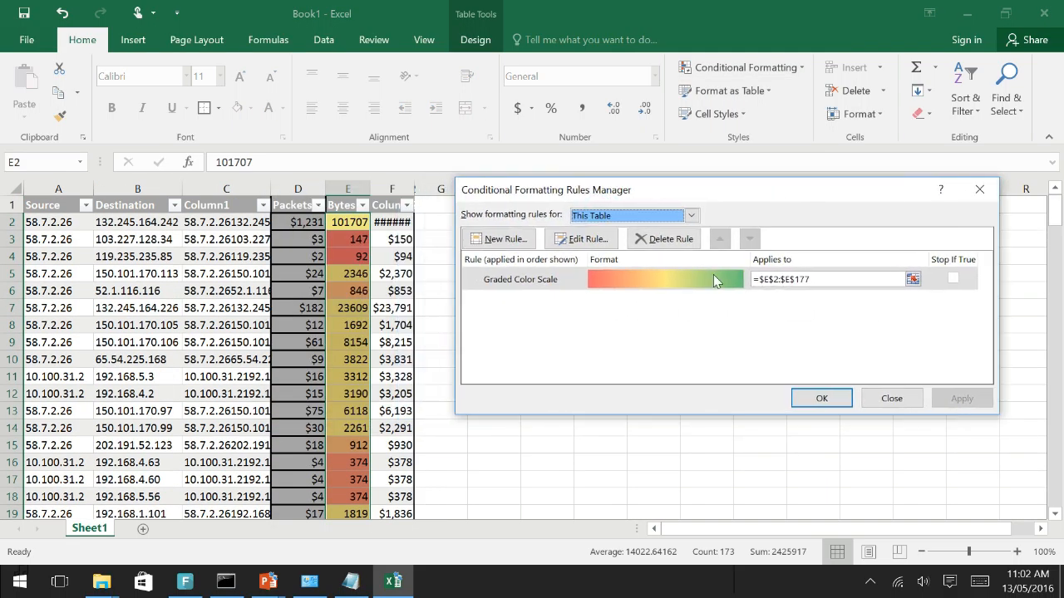
pyautogui.click(581, 238)
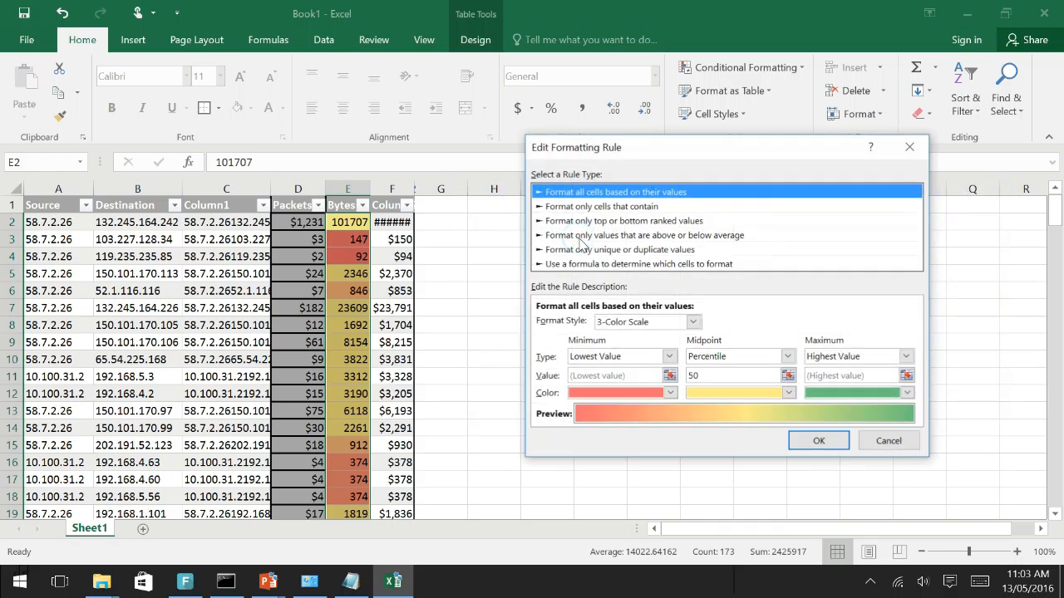
pyautogui.click(841, 394)
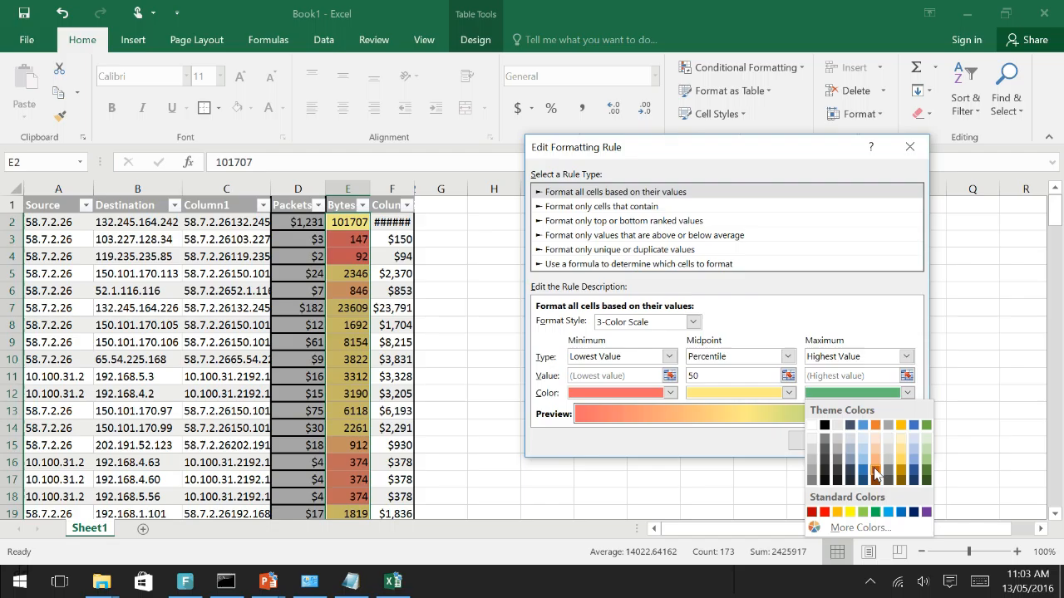
pyautogui.click(824, 512)
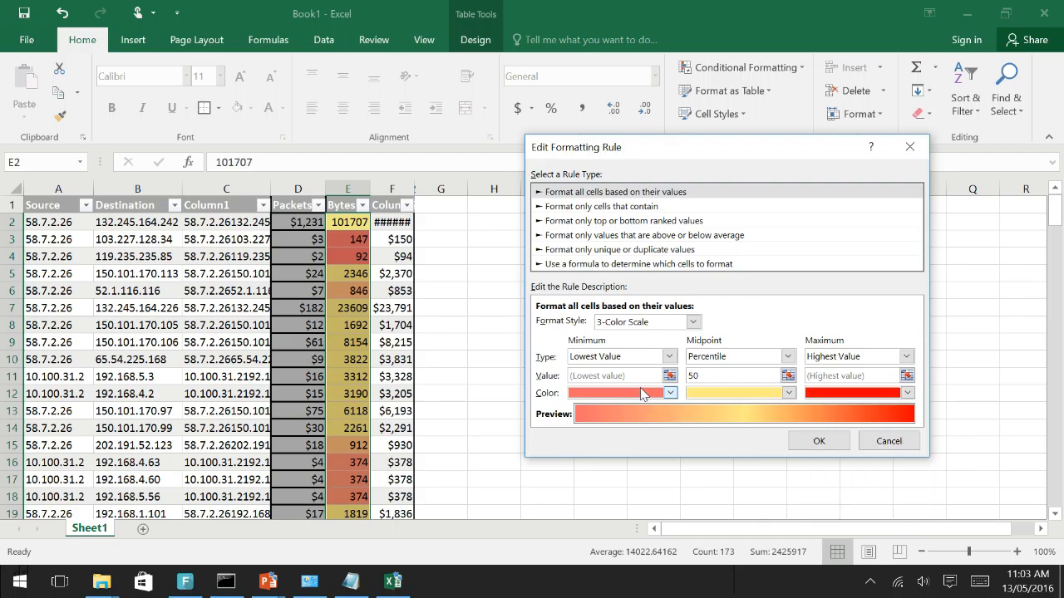
pyautogui.click(642, 394)
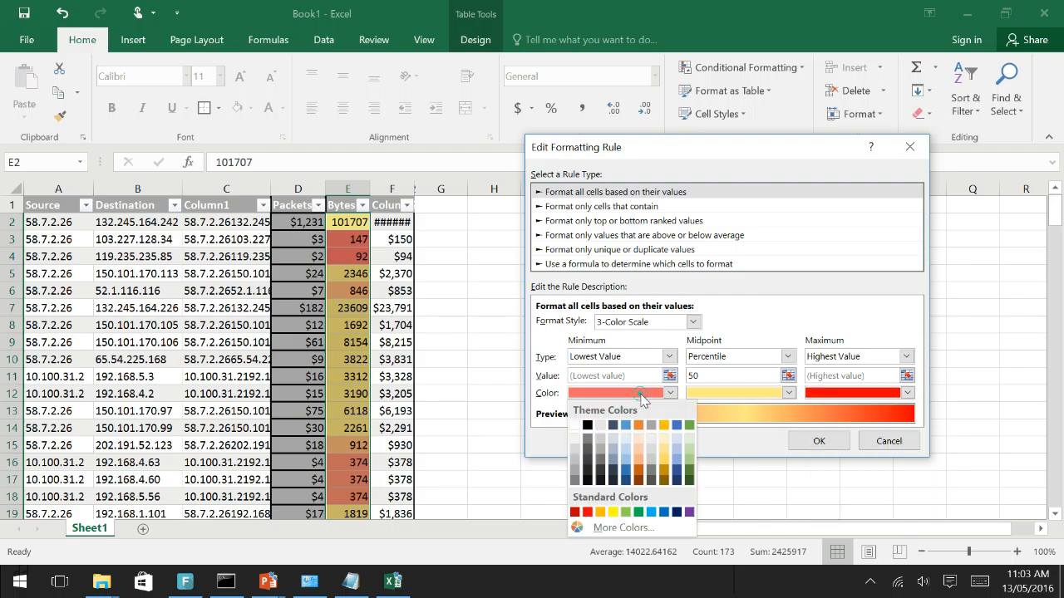
pyautogui.click(639, 512)
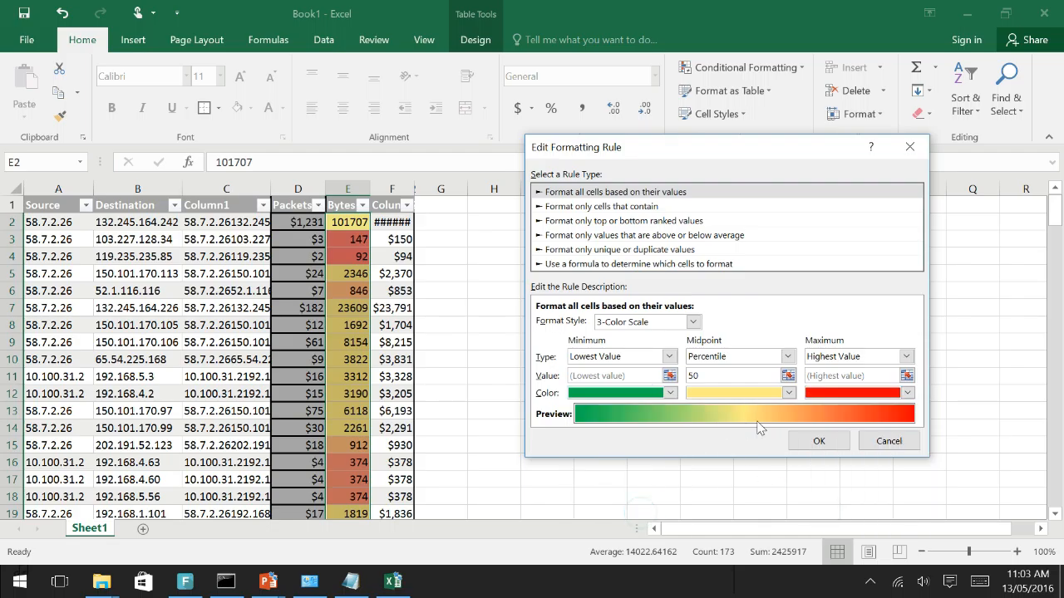
pyautogui.click(814, 440)
pyautogui.click(955, 398)
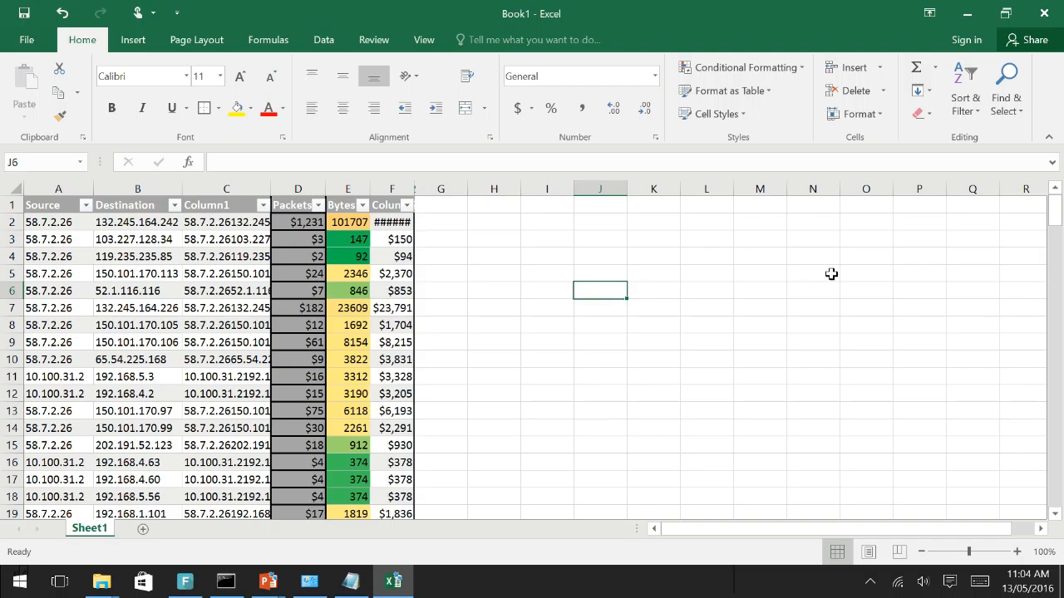
# Start inserting a function in cell J6 and search the functions for "text"
pyautogui.click(935, 67)
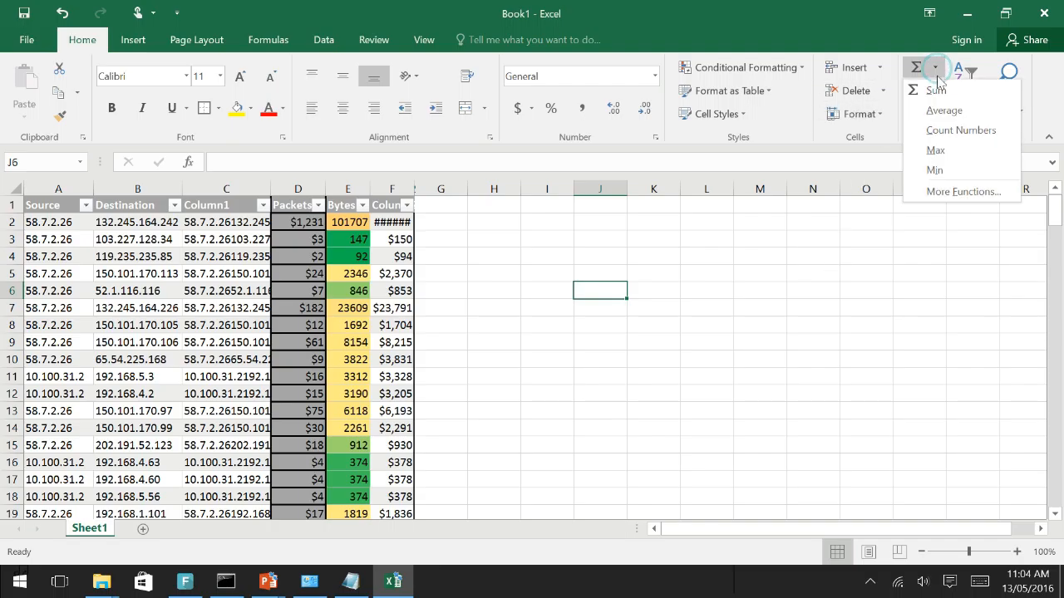
pyautogui.click(960, 193)
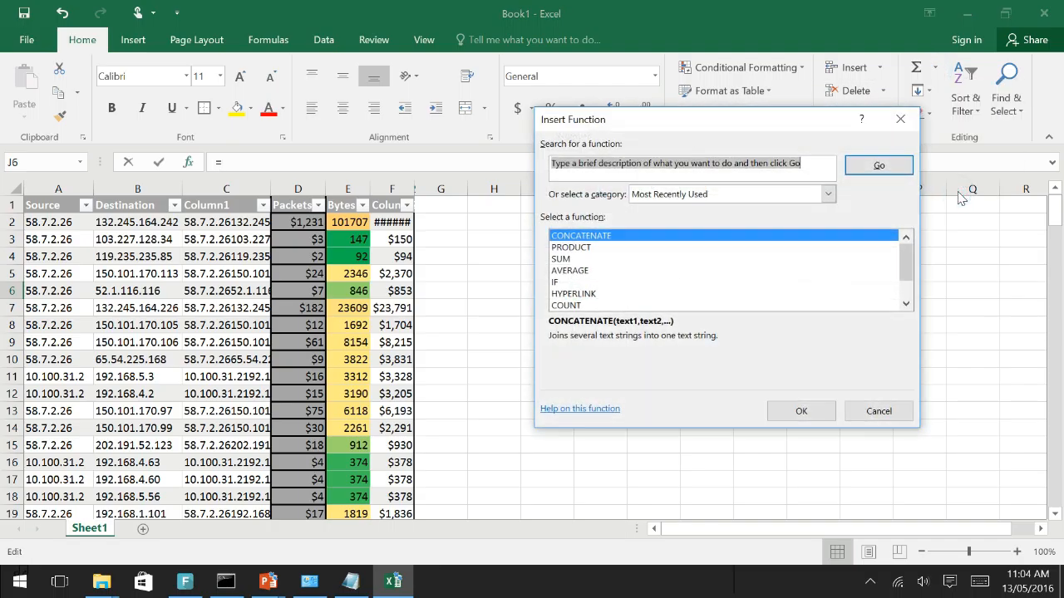
pyautogui.click(804, 165)
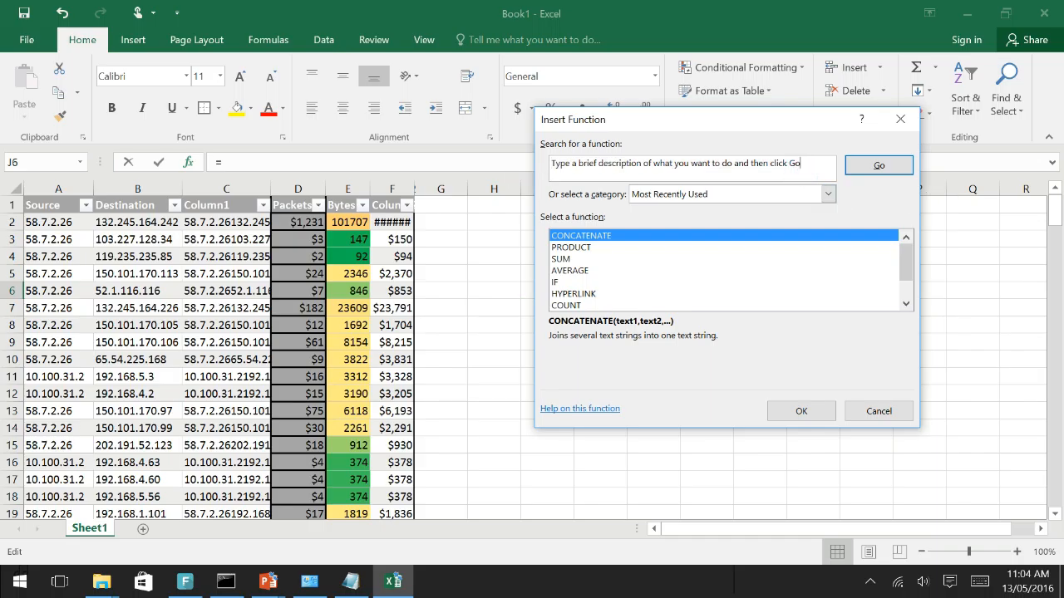
pyautogui.press('BackSpace')
pyautogui.press('BackSpace')
pyautogui.press('BackSpace')
pyautogui.press('BackSpace')
pyautogui.press('BackSpace')
pyautogui.press('BackSpace')
pyautogui.press('BackSpace')
pyautogui.press('BackSpace')
pyautogui.press('BackSpace')
pyautogui.press('BackSpace')
pyautogui.press('BackSpace')
pyautogui.press('BackSpace')
pyautogui.press('BackSpace')
pyautogui.press('BackSpace')
pyautogui.press('BackSpace')
pyautogui.press('BackSpace')
pyautogui.press('BackSpace')
pyautogui.press('BackSpace')
pyautogui.press('BackSpace')
pyautogui.press('BackSpace')
pyautogui.press('BackSpace')
pyautogui.press('BackSpace')
pyautogui.press('BackSpace')
pyautogui.press('BackSpace')
pyautogui.press('BackSpace')
pyautogui.press('BackSpace')
pyautogui.press('BackSpace')
pyautogui.press('BackSpace')
pyautogui.press('BackSpace')
pyautogui.press('BackSpace')
pyautogui.press('BackSpace')
pyautogui.press('BackSpace')
pyautogui.press('BackSpace')
pyautogui.press('BackSpace')
pyautogui.press('BackSpace')
pyautogui.press('BackSpace')
pyautogui.press('BackSpace')
pyautogui.press('BackSpace')
pyautogui.press('BackSpace')
pyautogui.press('BackSpace')
pyautogui.write('text')
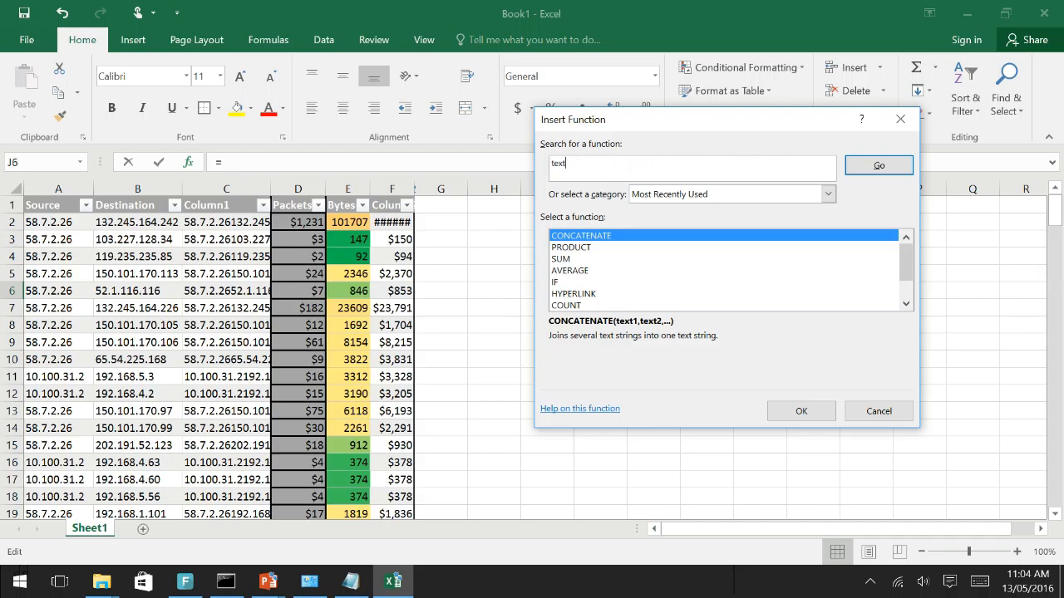
pyautogui.press('Return')
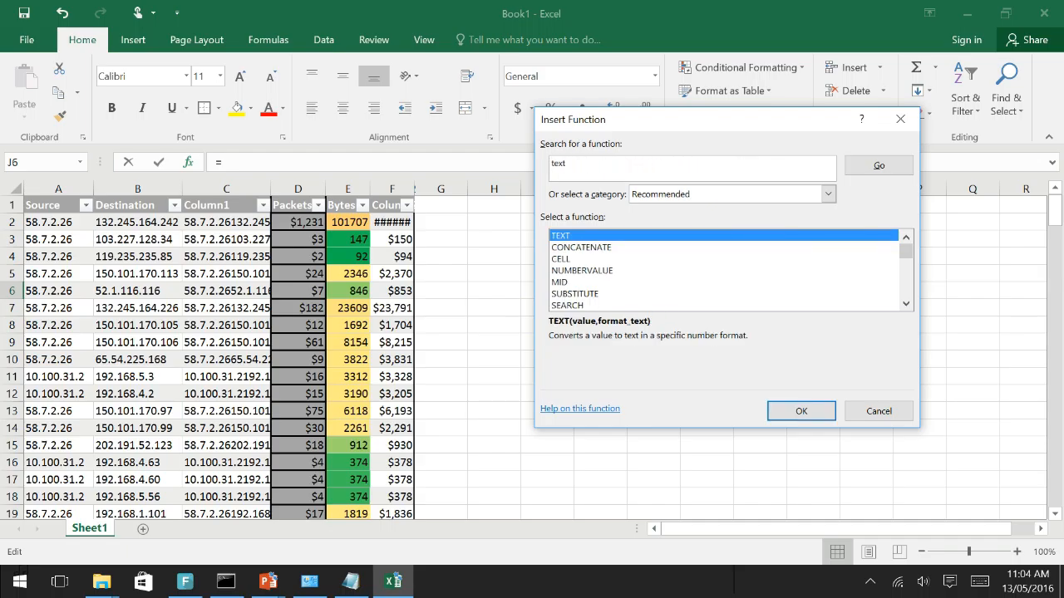
# Examine the descriptions of suggested functions such as NUMBERVALUE, SEARCH, FIND, AVERAGEA, HYPERLINK and RIGHT
pyautogui.click(599, 271)
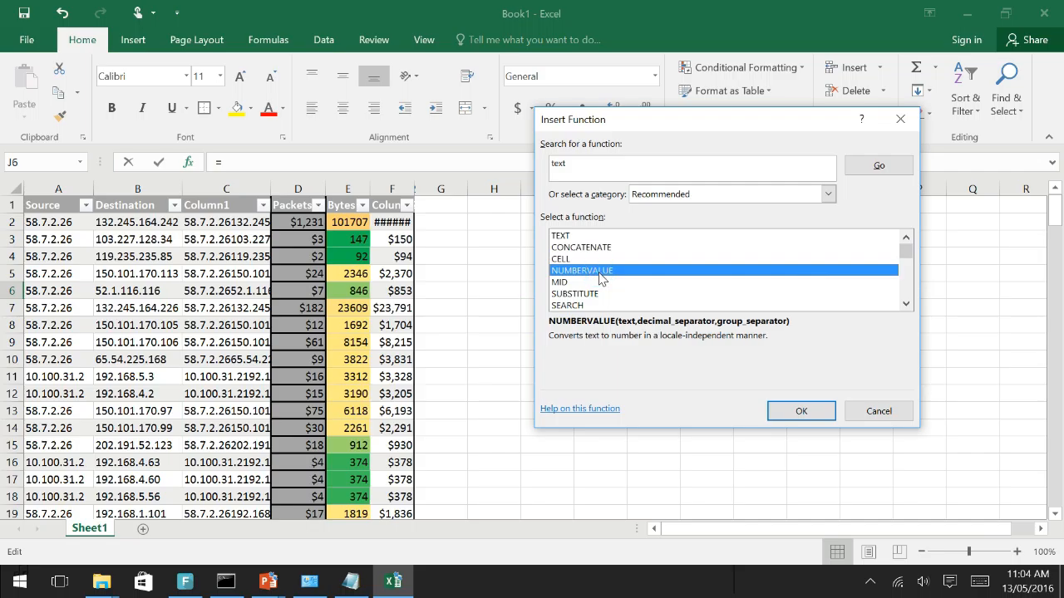
pyautogui.scroll(-1, 599, 273)
pyautogui.click(600, 271)
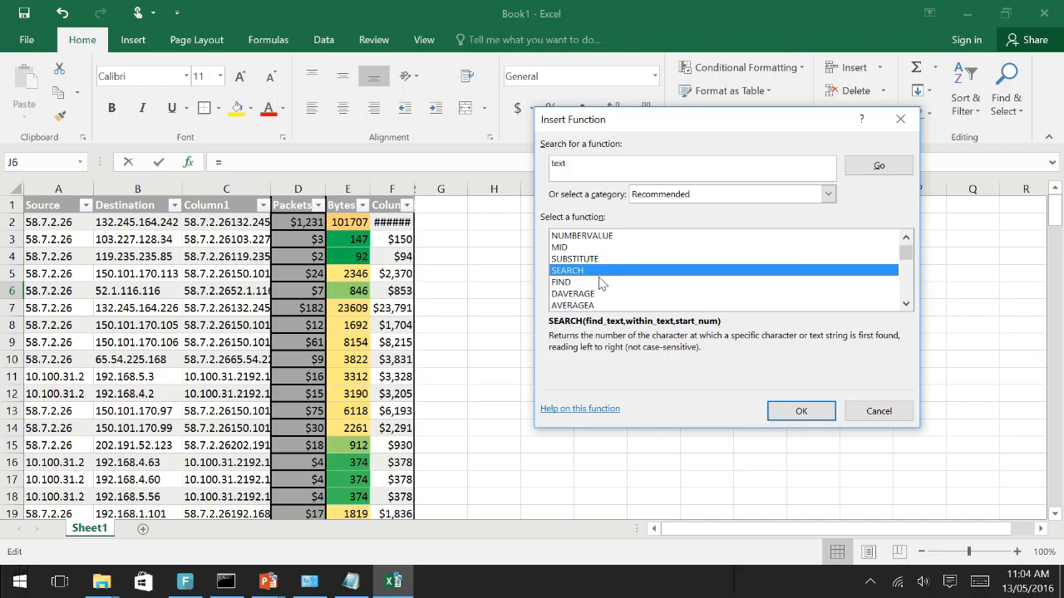
pyautogui.click(598, 282)
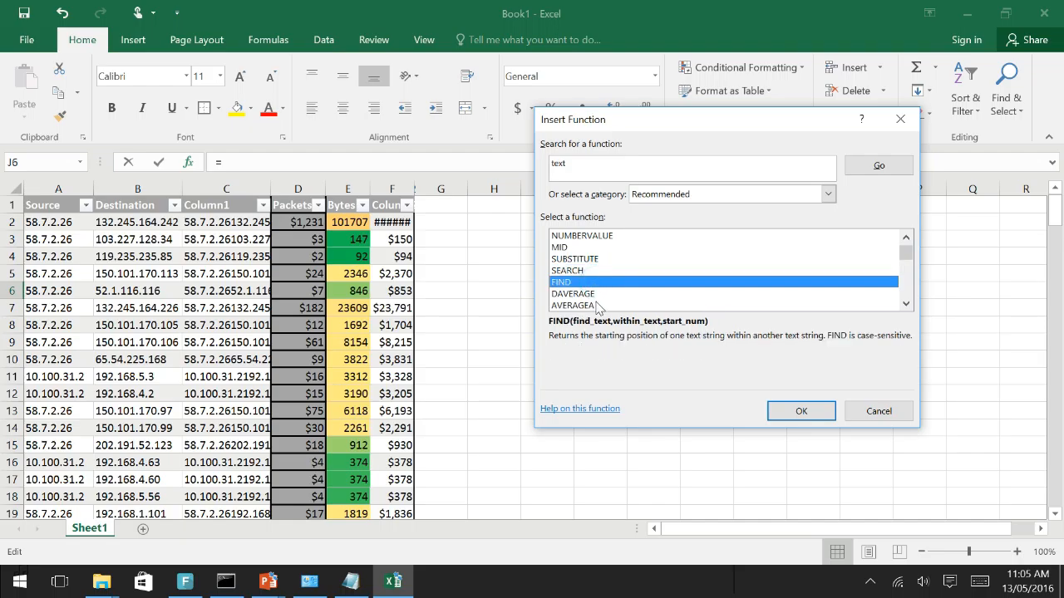
pyautogui.click(595, 305)
pyautogui.scroll(-2, 678, 294)
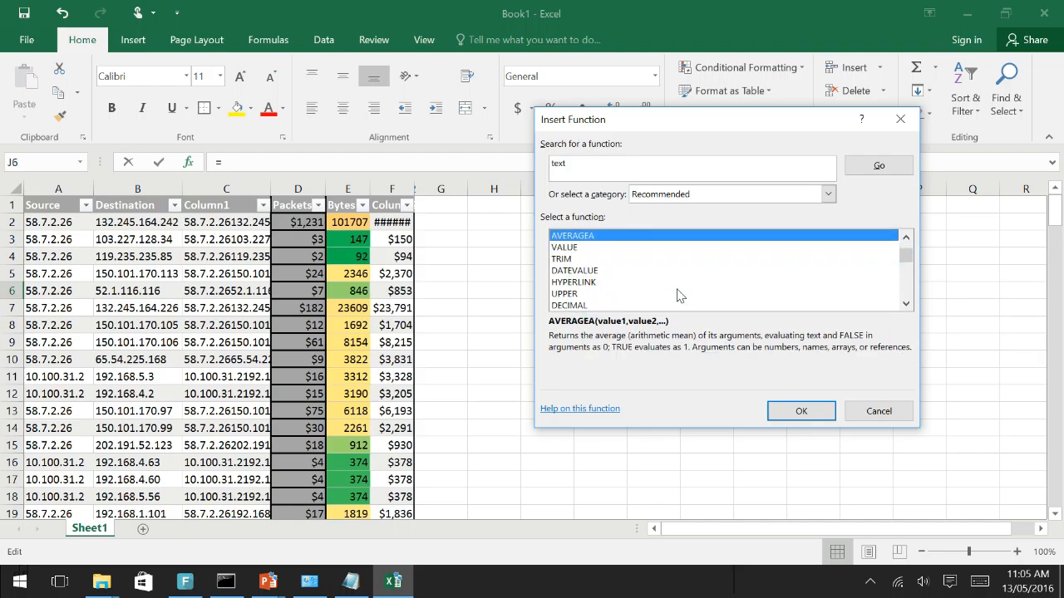
pyautogui.click(676, 283)
pyautogui.scroll(-1, 677, 288)
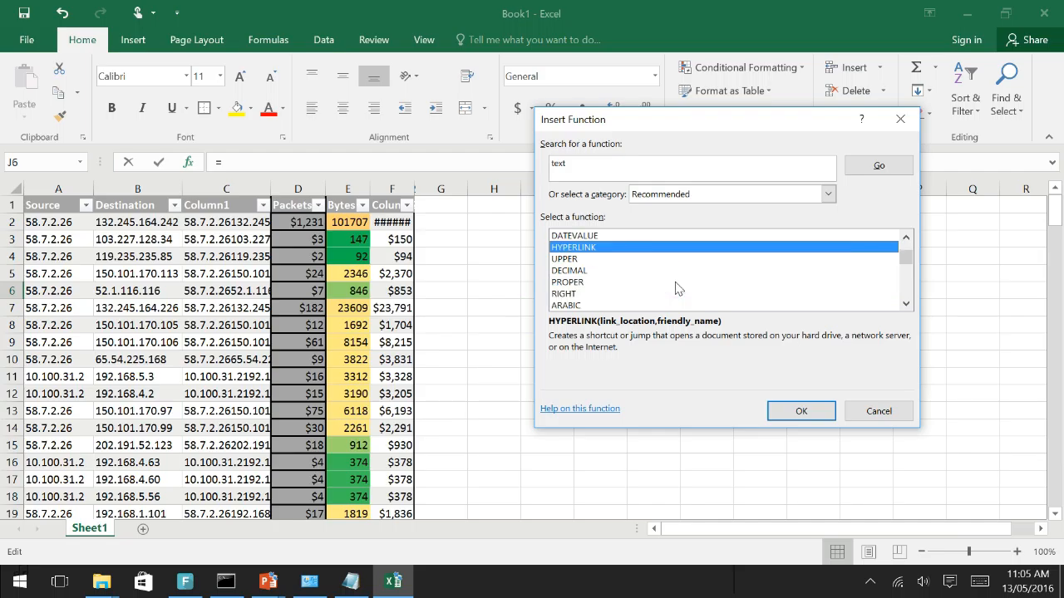
pyautogui.click(602, 295)
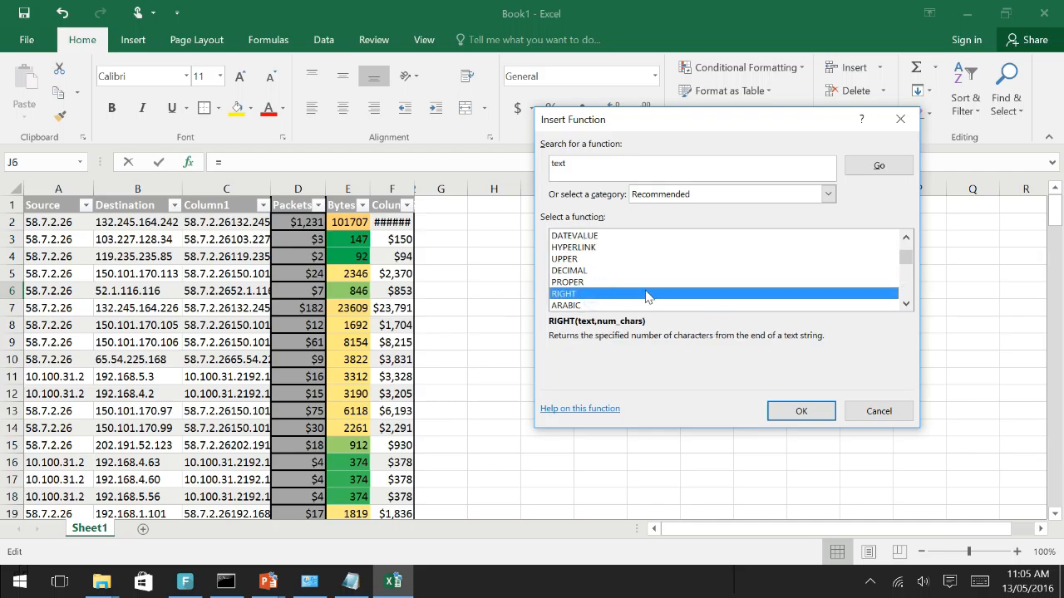
# Examine the descriptions of further suggested text-related functions, such as LOOKUP and VAR.P
pyautogui.scroll(-3, 648, 294)
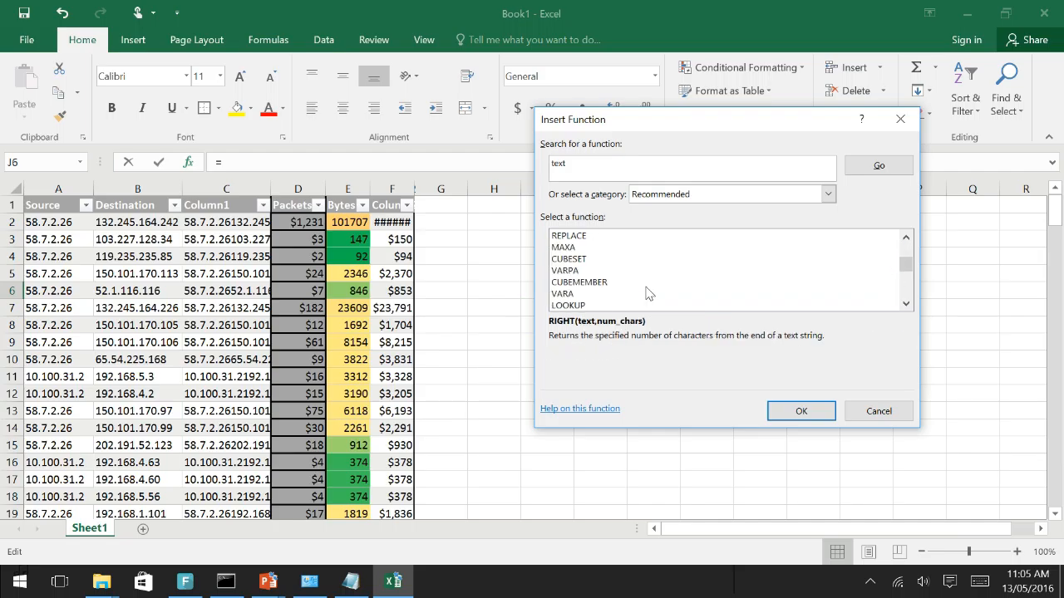
pyautogui.click(647, 286)
pyautogui.click(647, 305)
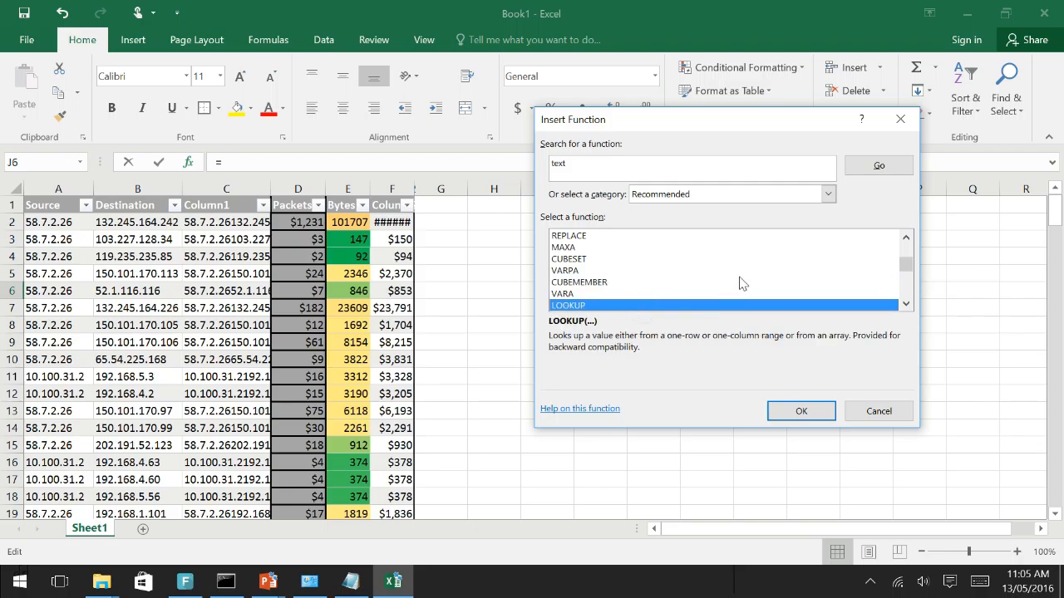
pyautogui.scroll(-2, 740, 281)
pyautogui.click(582, 283)
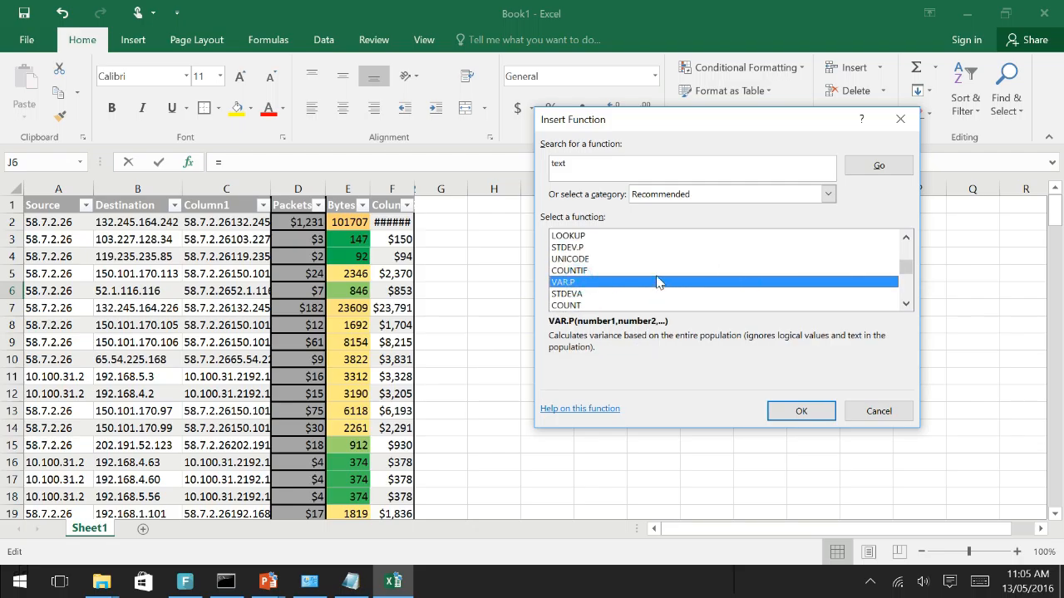
pyautogui.scroll(3, 660, 286)
pyautogui.scroll(1, 652, 231)
# Search the available functions for "multiply"
pyautogui.click(625, 171)
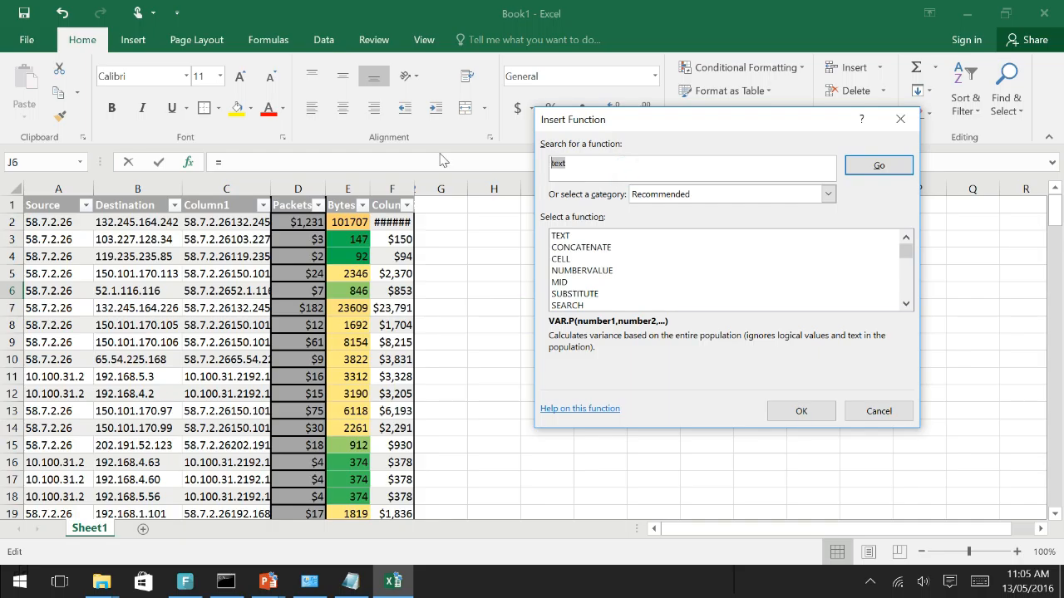
pyautogui.write('multiply')
pyautogui.press('Return')
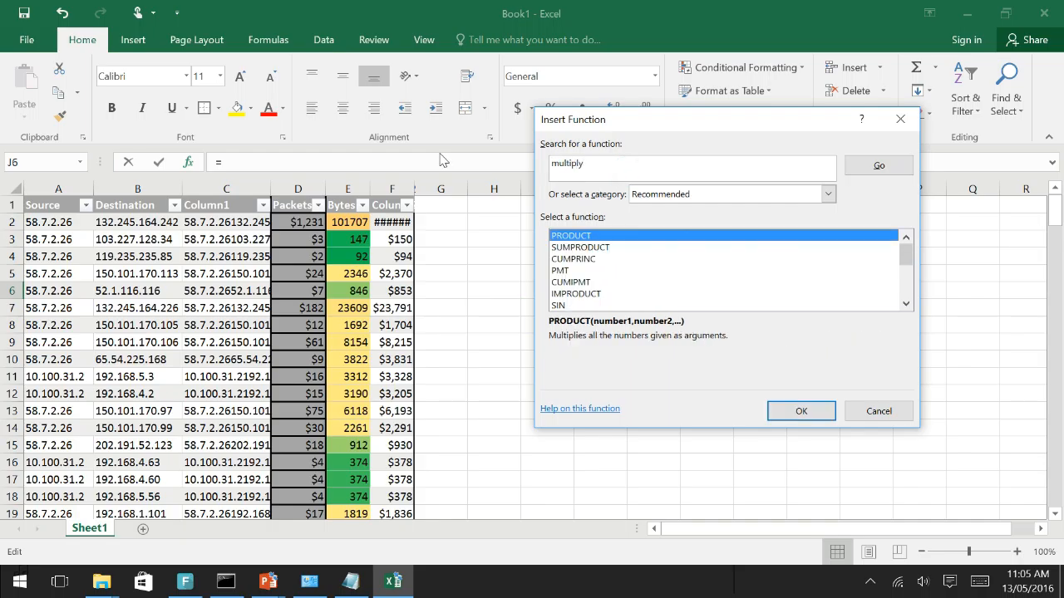
# Examine functions in the Math & Trig category, such as COSH, and close the function dialog without inserting one
pyautogui.click(828, 194)
pyautogui.click(686, 268)
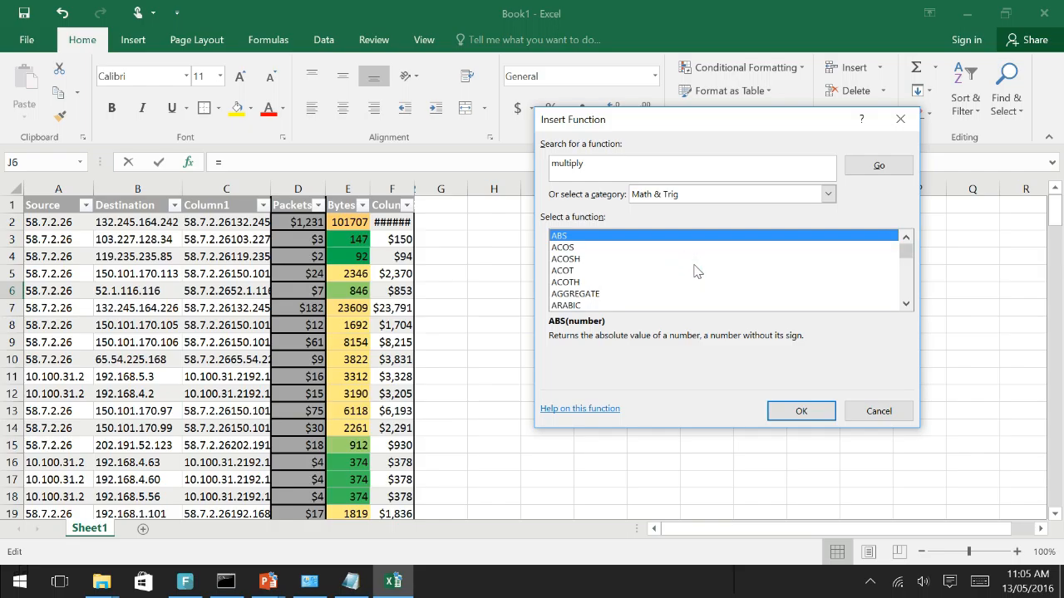
pyautogui.click(689, 271)
pyautogui.scroll(-3, 765, 266)
pyautogui.click(765, 260)
pyautogui.scroll(-2, 767, 267)
pyautogui.click(765, 259)
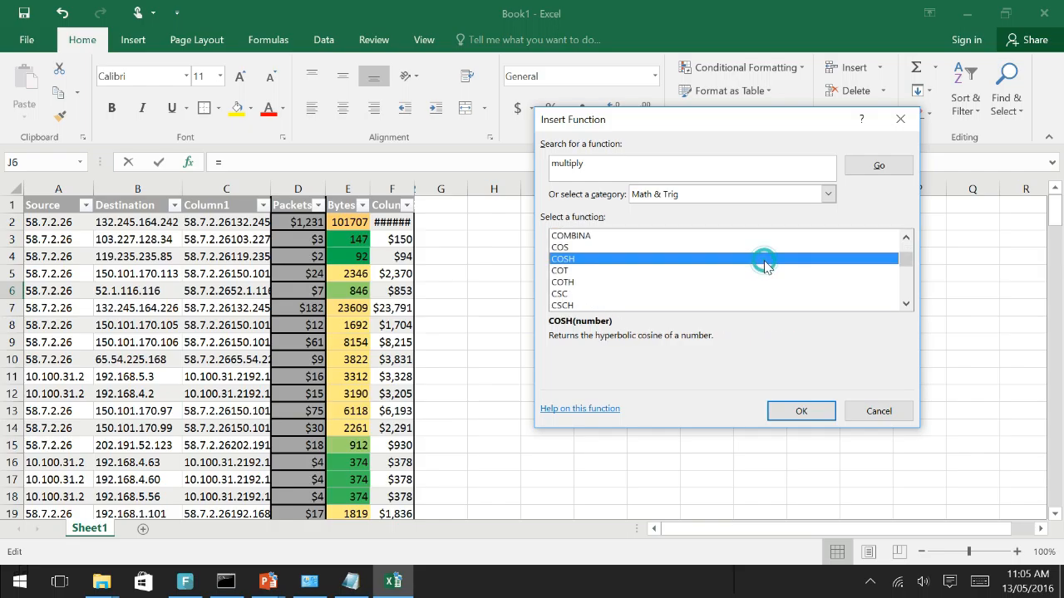
pyautogui.click(877, 417)
# Start a Tell Me search for a command
pyautogui.click(535, 43)
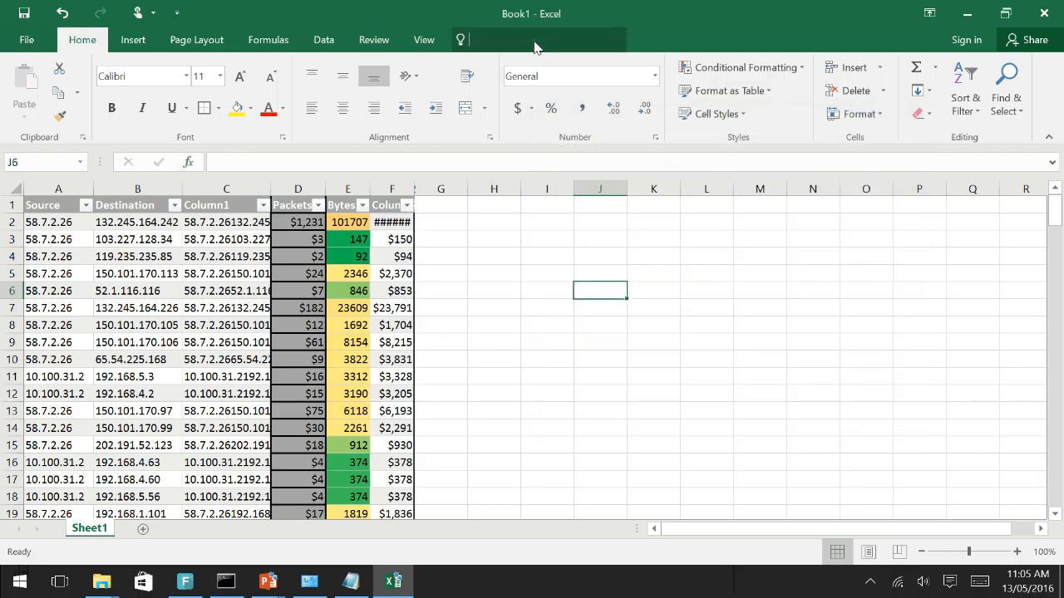